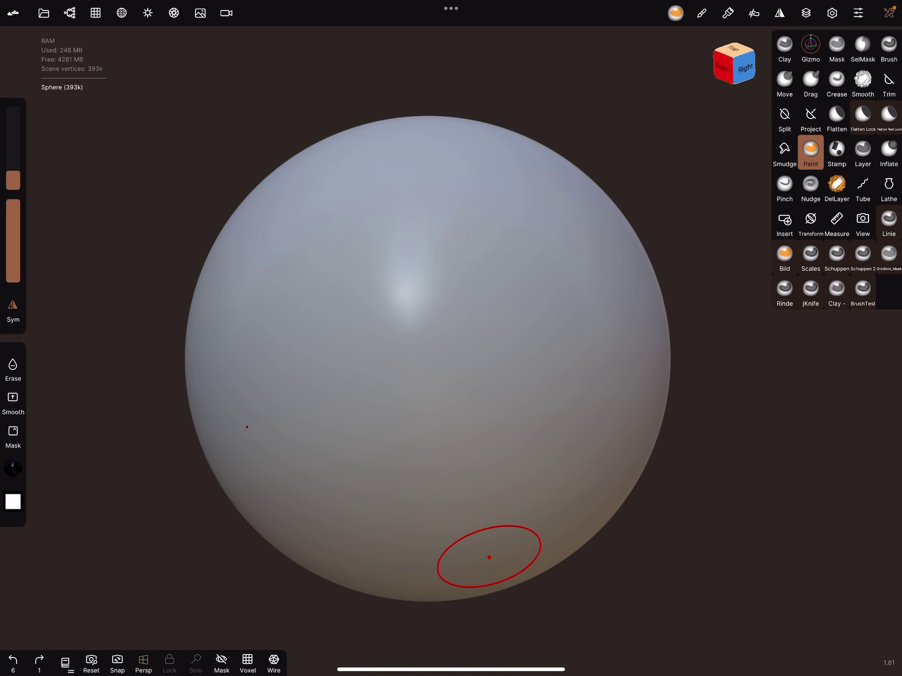
Step: Toggle the sphere's wireframe on and off, then paint and undo dark test strokes
click(274, 662)
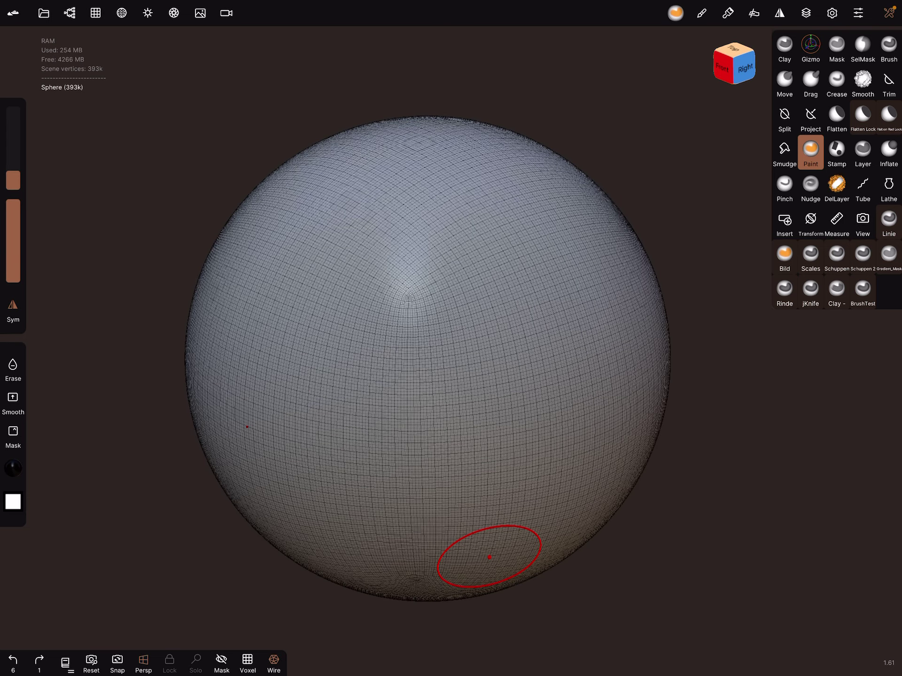
click(273, 662)
scroll(503, 438, up, 3)
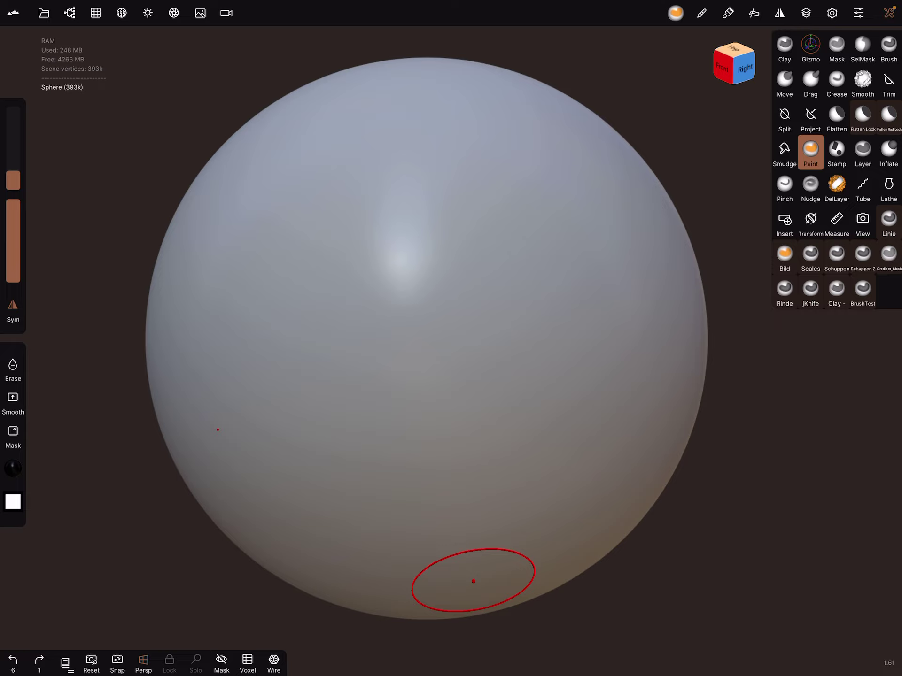
mouse_move(373, 412)
mouse_down()
mouse_move(479, 228)
mouse_move(463, 429)
mouse_move(534, 423)
mouse_move(576, 348)
mouse_move(346, 469)
mouse_move(505, 427)
mouse_move(459, 249)
mouse_move(469, 432)
mouse_up()
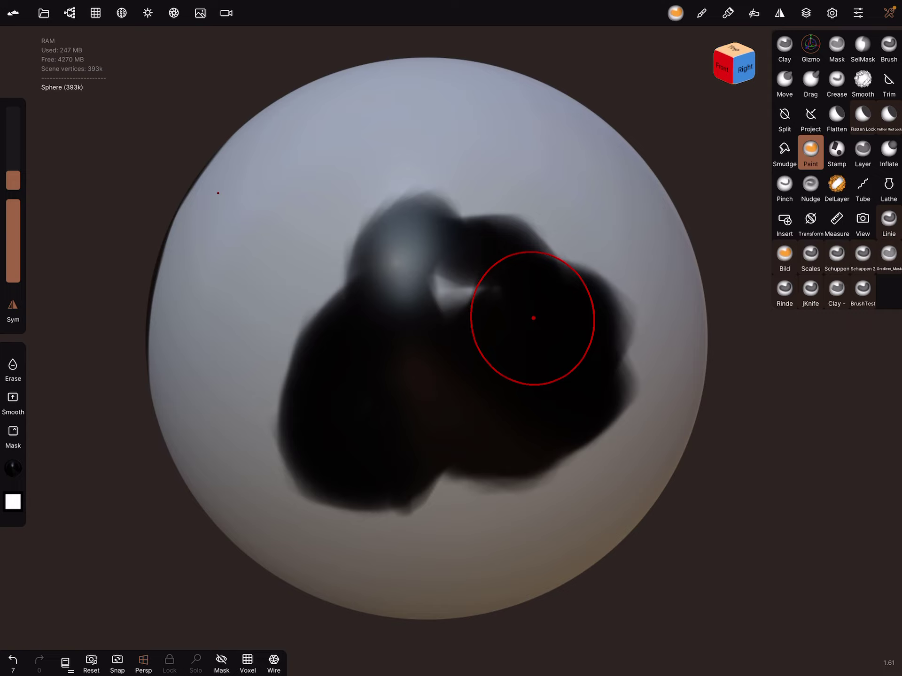
key(ctrl+z)
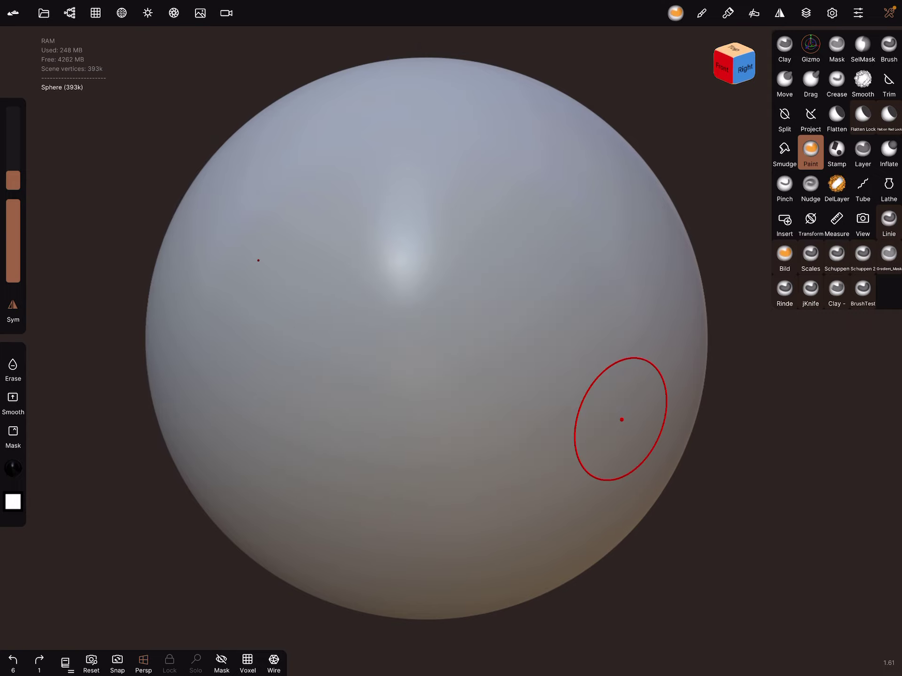
Step: Set the Radius and Intensity pressure curves to 'one', then paint a black test stroke
click(753, 12)
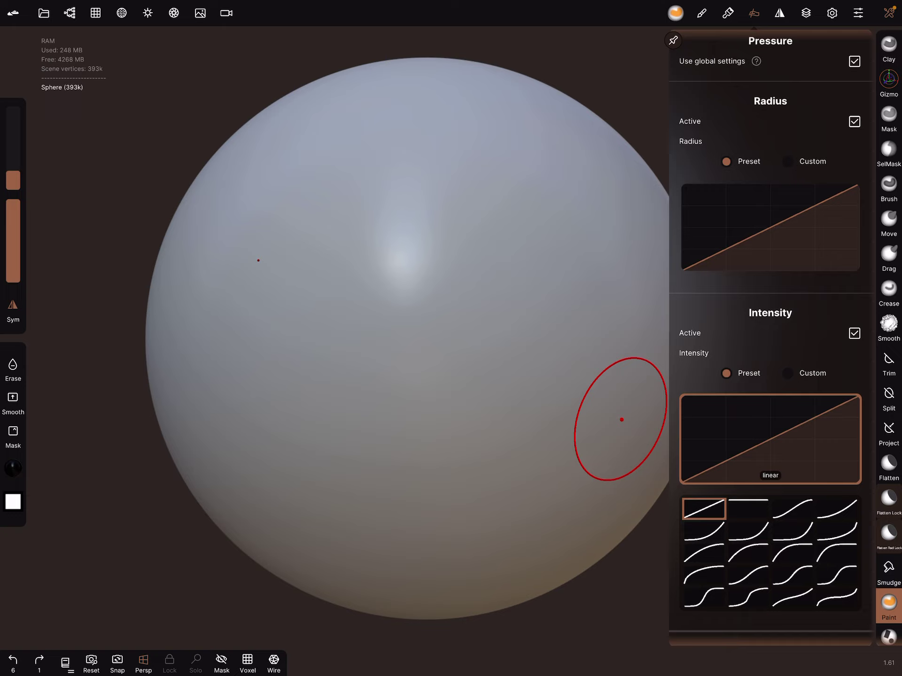
scroll(770, 338, down, 2)
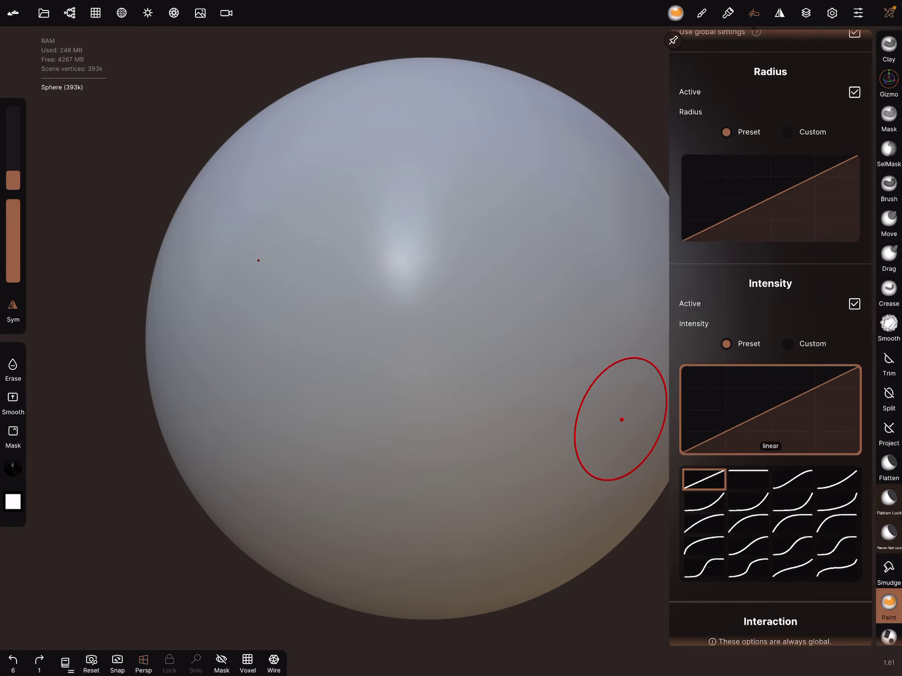
click(770, 198)
click(749, 281)
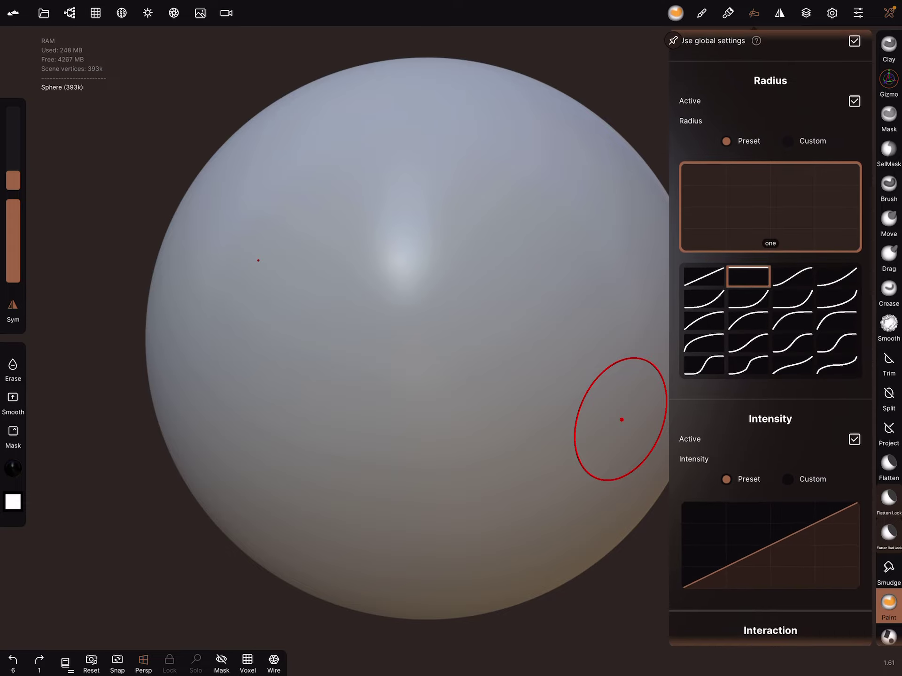
scroll(770, 352, down, 1)
click(749, 586)
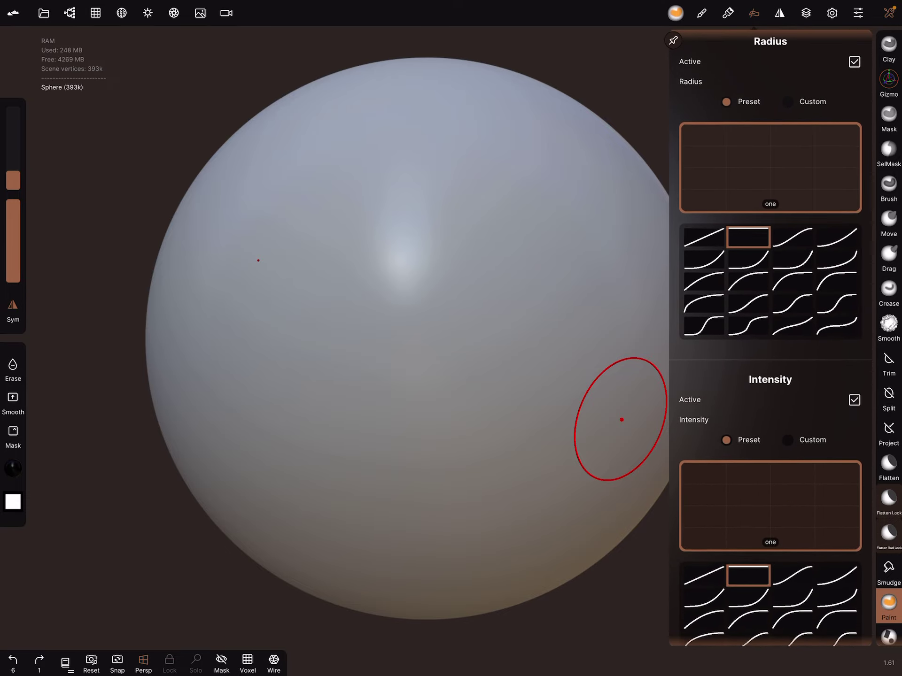
mouse_move(550, 194)
mouse_down()
mouse_move(342, 479)
mouse_move(500, 237)
mouse_move(437, 465)
mouse_move(565, 296)
mouse_up()
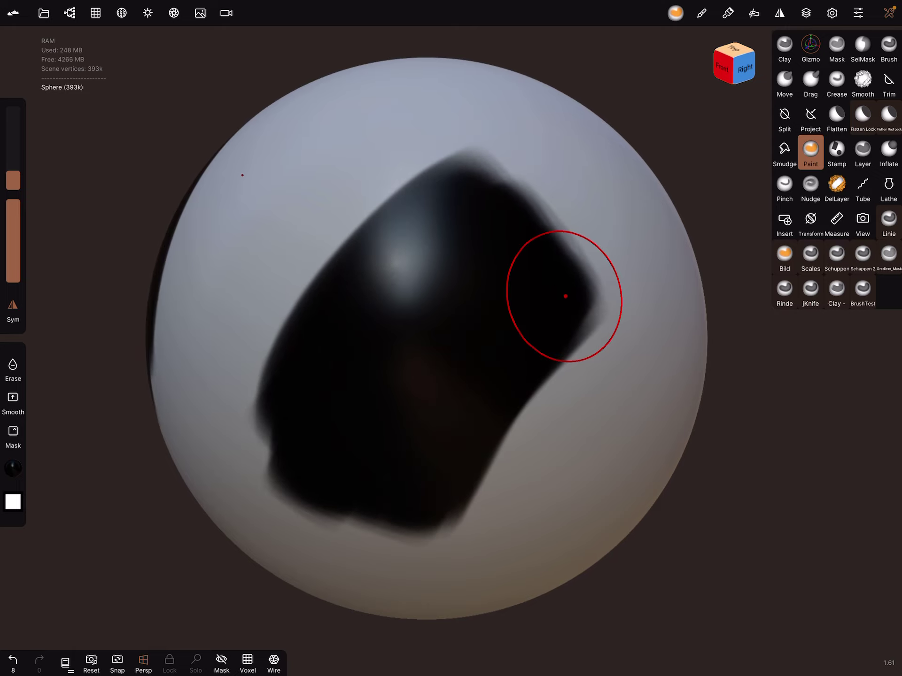
Step: Undo earlier strokes, try a smaller-radius black X, then paint a thick diagonal stroke with a larger radius
key(ctrl+z)
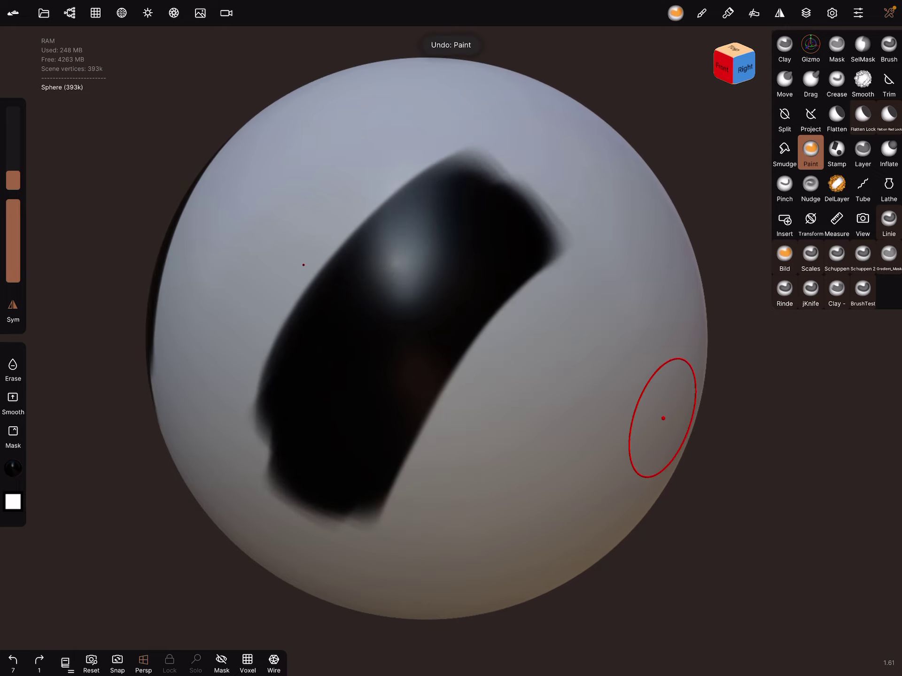
key(ctrl+z)
key(bracketleft)
key(bracketleft)
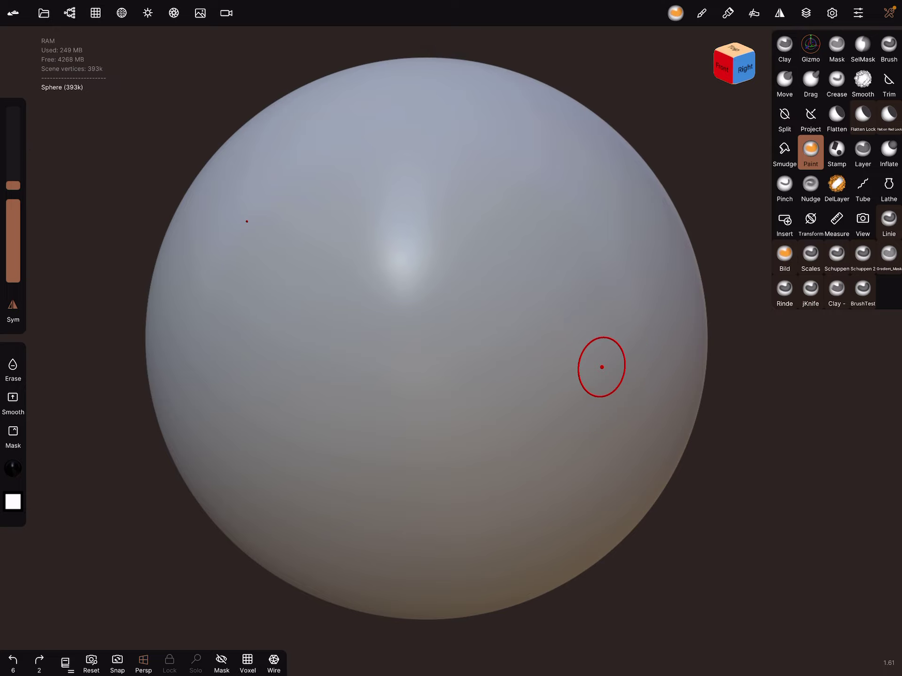
mouse_move(483, 210)
mouse_down()
mouse_move(474, 273)
mouse_move(416, 331)
mouse_move(506, 377)
mouse_up()
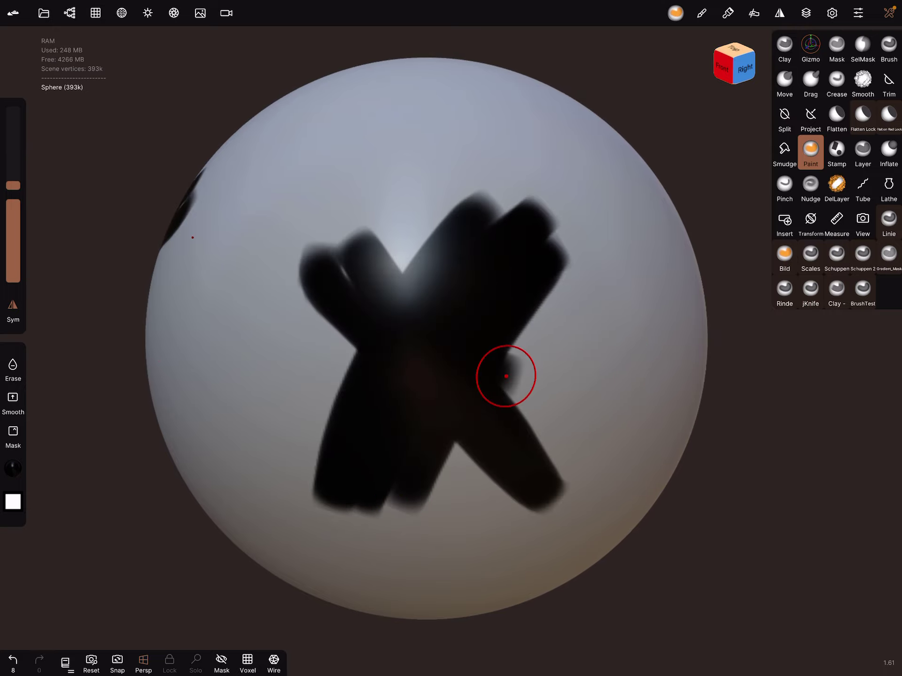
key(ctrl+z)
key(ctrl+z)
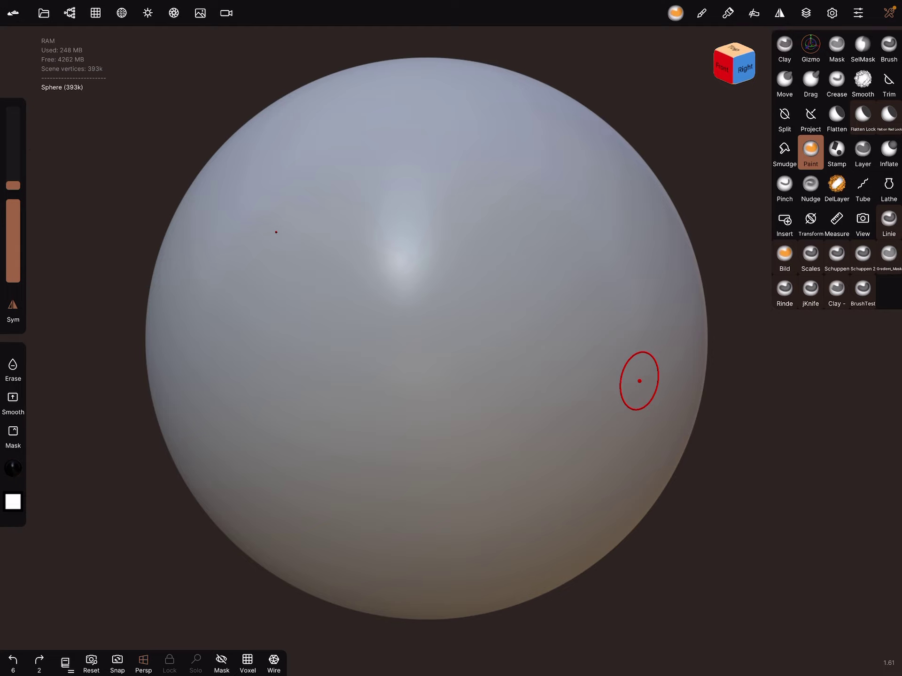
drag(13, 185, 13, 180)
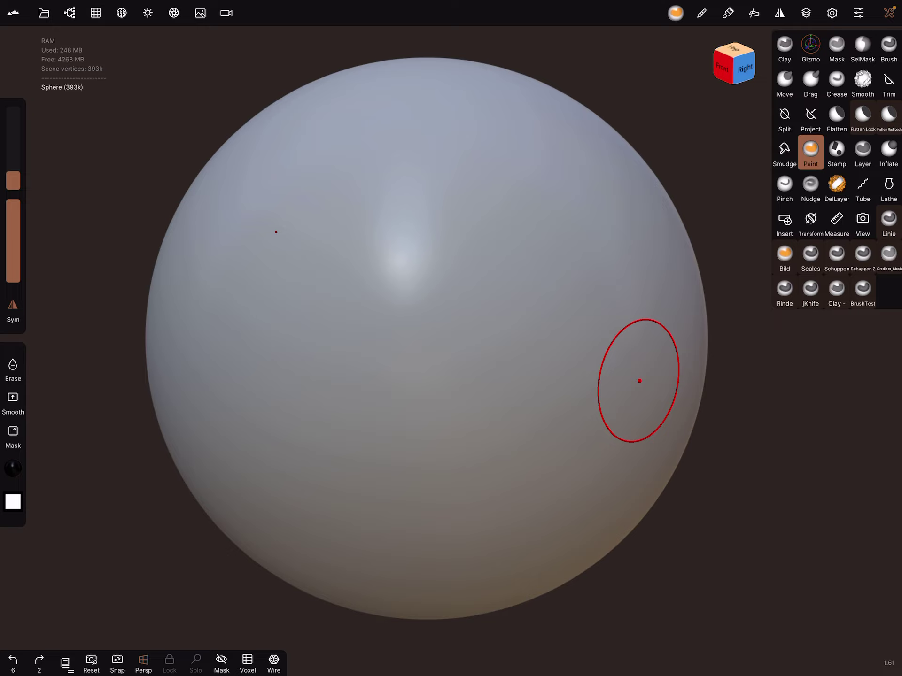
mouse_move(557, 161)
mouse_down()
mouse_move(423, 326)
mouse_move(350, 526)
mouse_up()
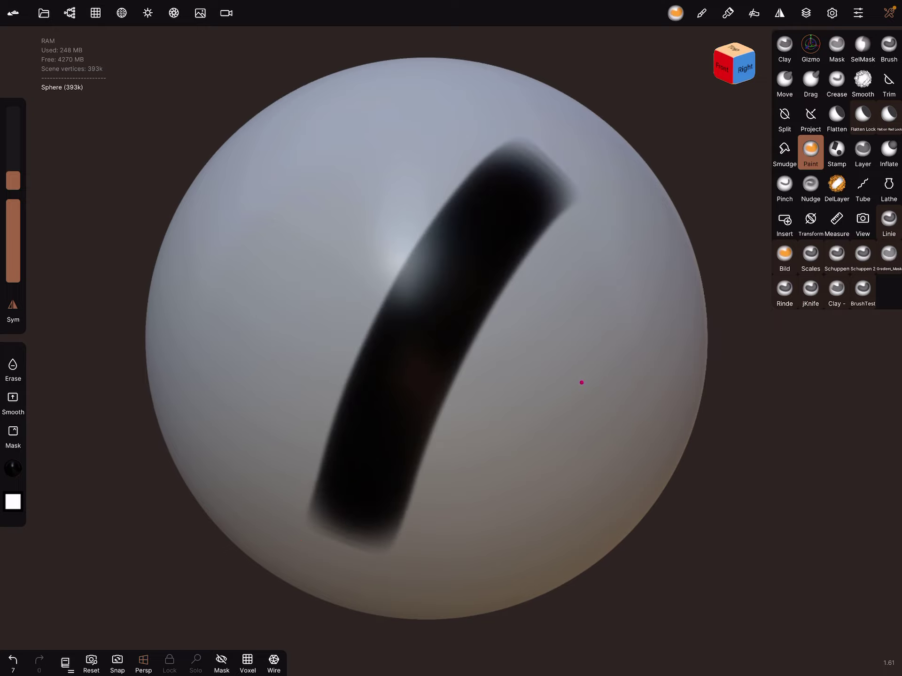
Step: Undo the thick stroke, lower the intensity, and paint then undo a fainter diagonal stroke
key(ctrl+z)
key(u)
drag(13, 241, 13, 256)
drag(515, 165, 337, 504)
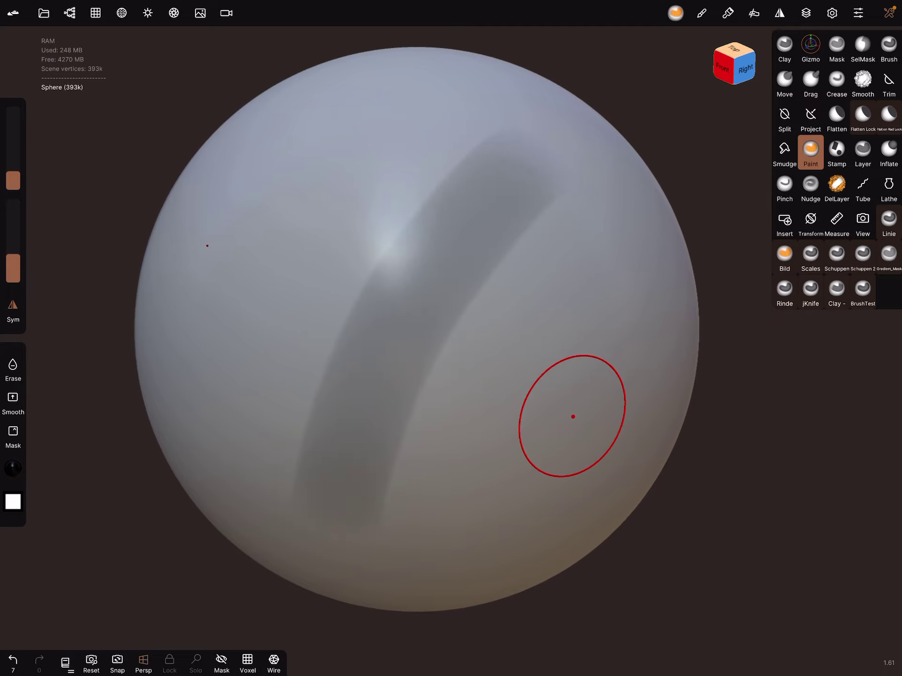
scroll(554, 440, up, 3)
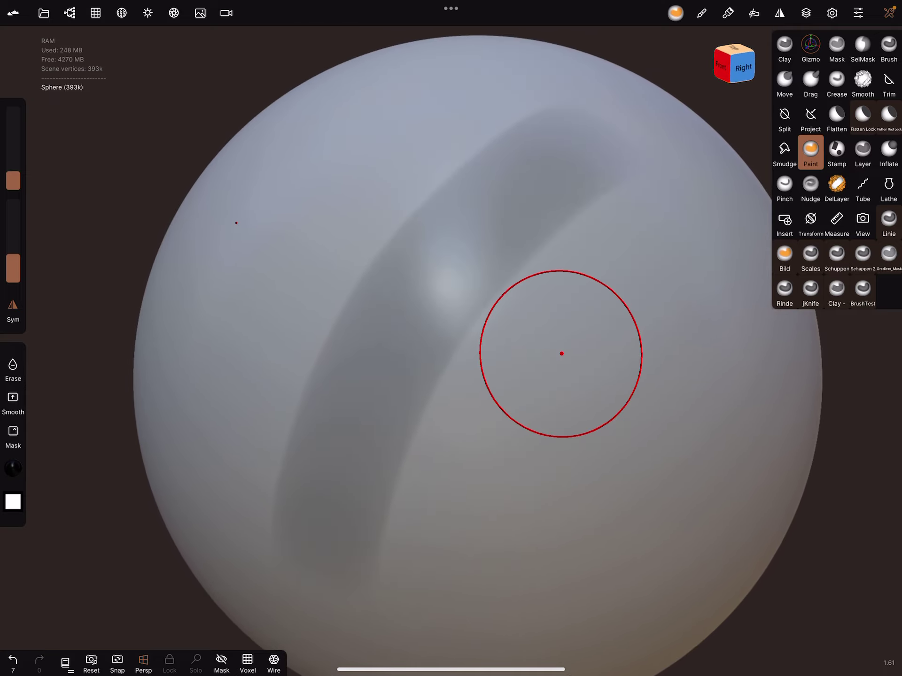
scroll(597, 379, left, 5)
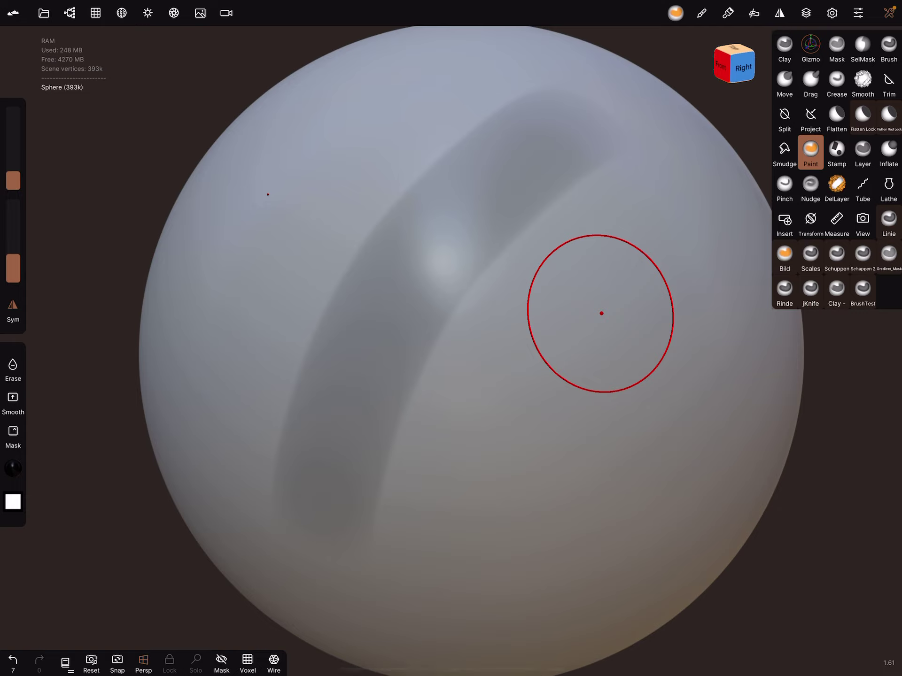
key(ctrl+z)
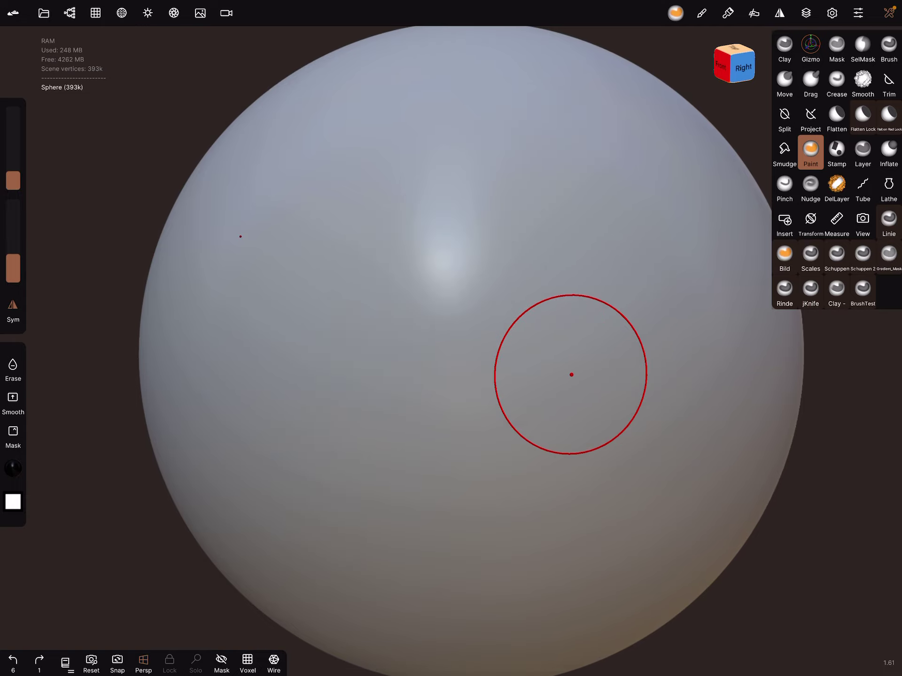
Step: Raise brush intensity back up, then paint and undo a thick black diagonal stroke
drag(13, 268, 14, 200)
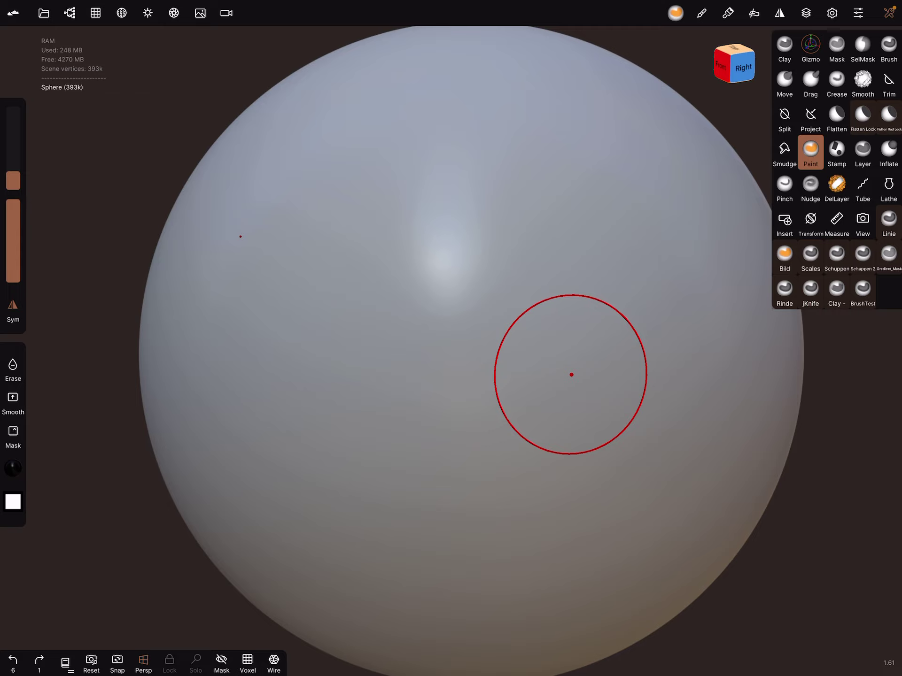
drag(571, 144, 358, 512)
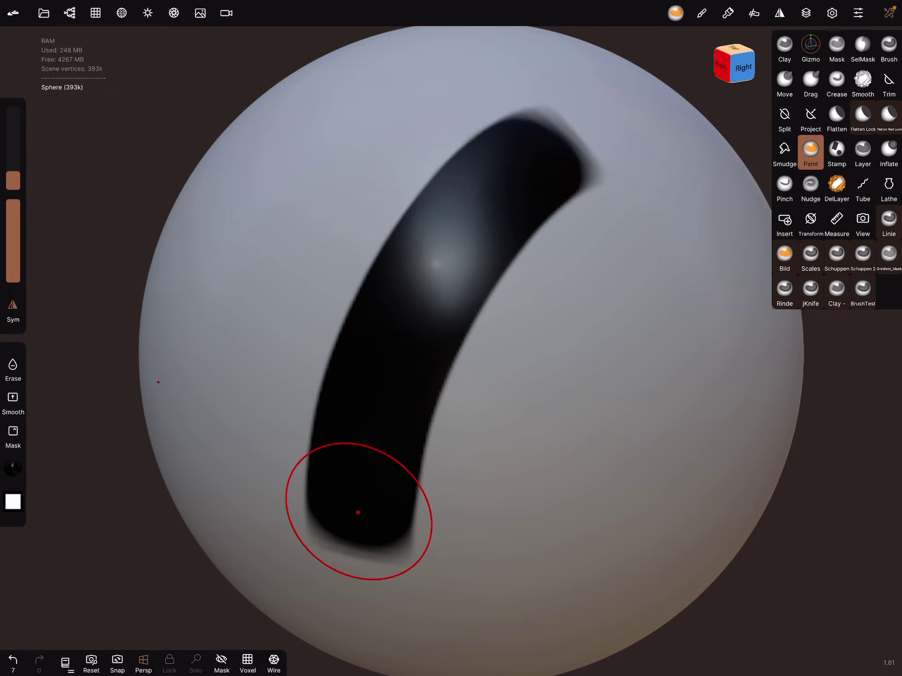
key(ctrl+z)
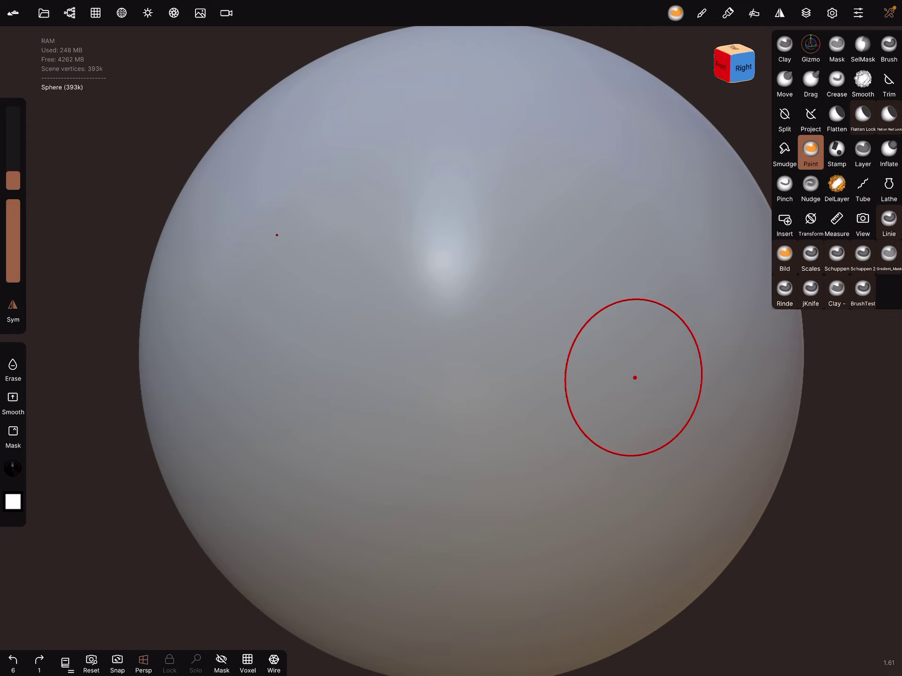
key(t)
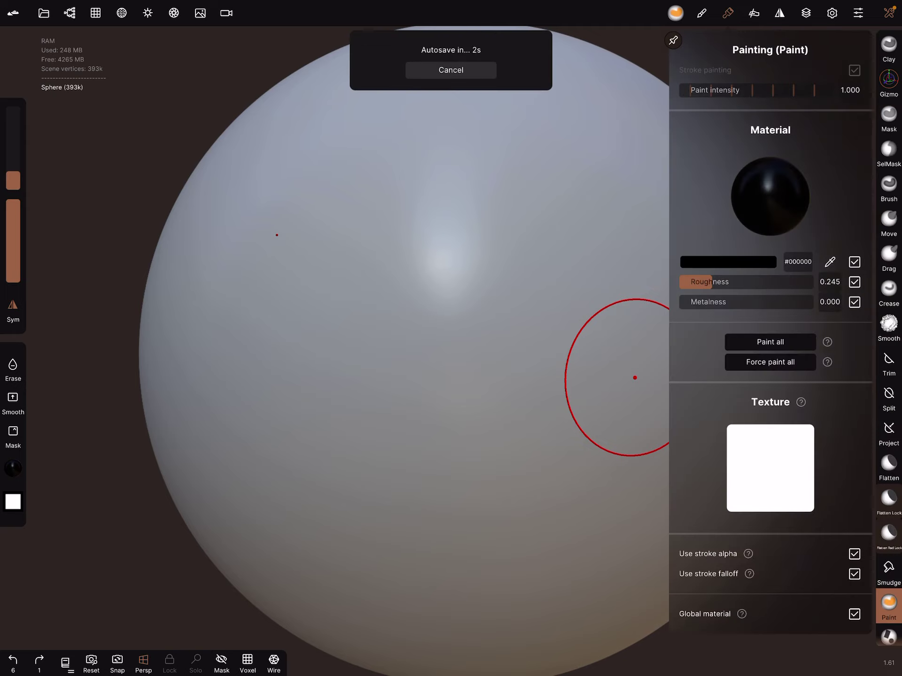
Step: Halve the paint intensity, then paint and undo a softer curved stroke
key(shift+f)
key(t)
drag(546, 163, 368, 503)
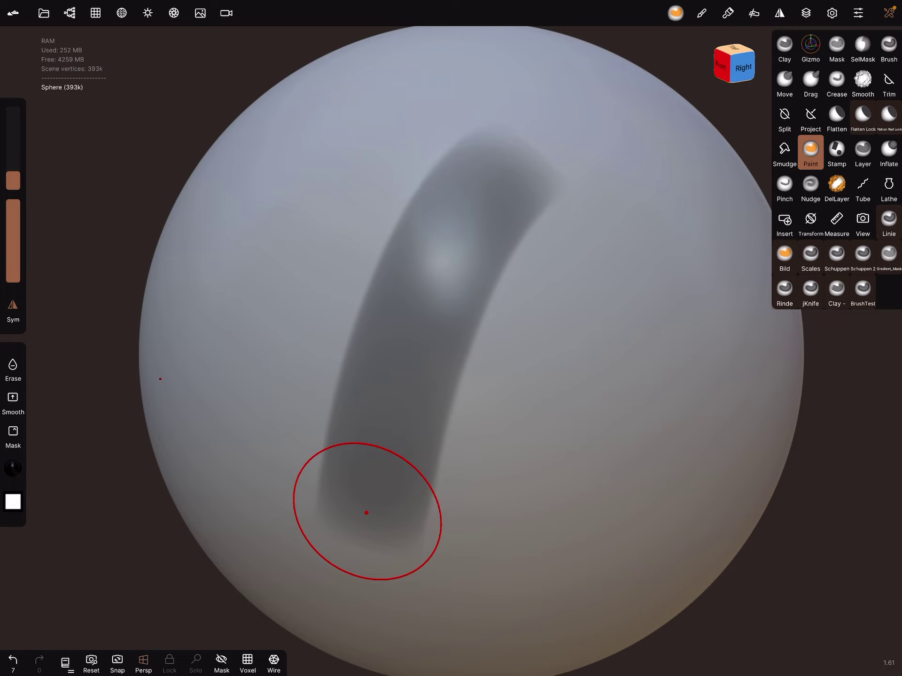
key(ctrl+z)
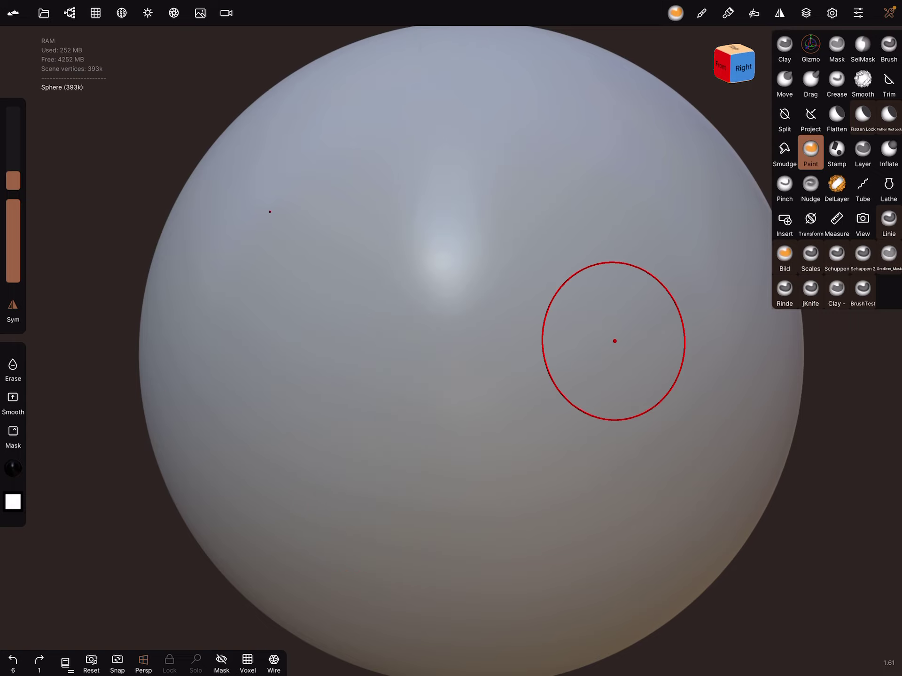
Step: At 43% brush intensity, paint soft dark diagonal patches and a darker stroke, undoing the last one
drag(13, 205, 13, 248)
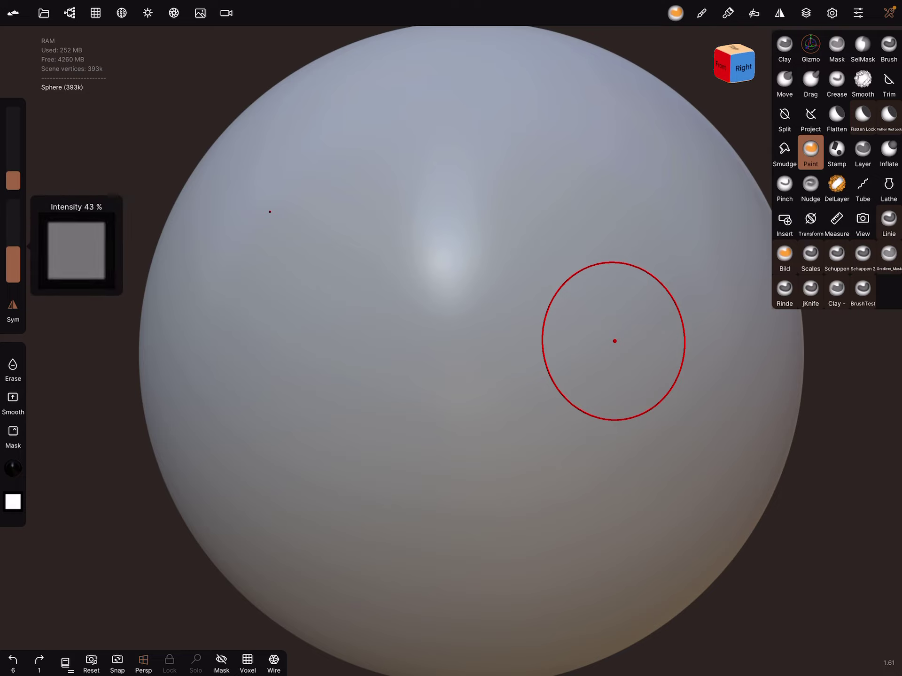
drag(528, 148, 350, 407)
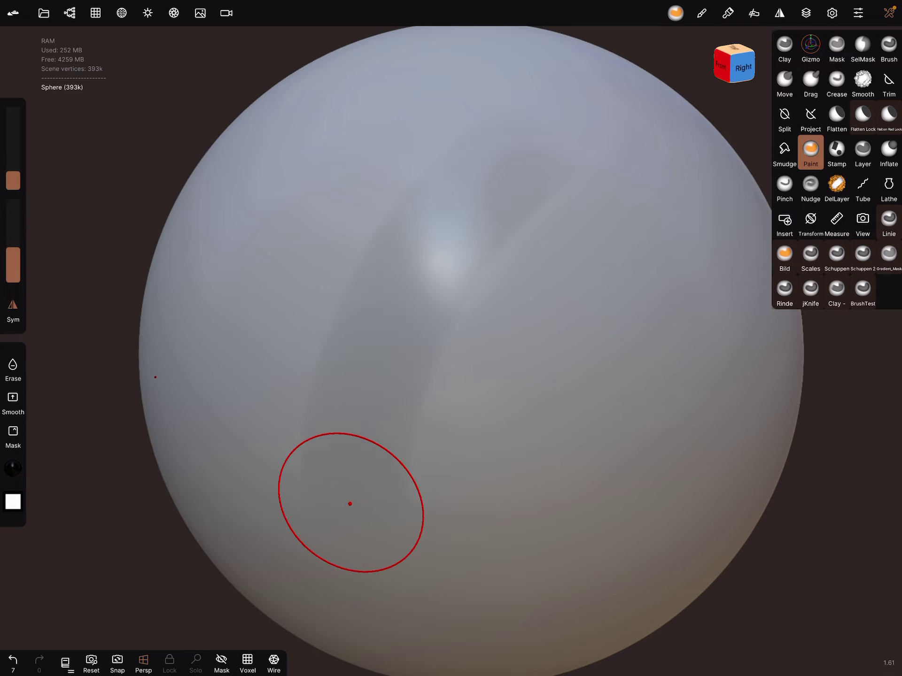
drag(563, 169, 382, 497)
click(728, 14)
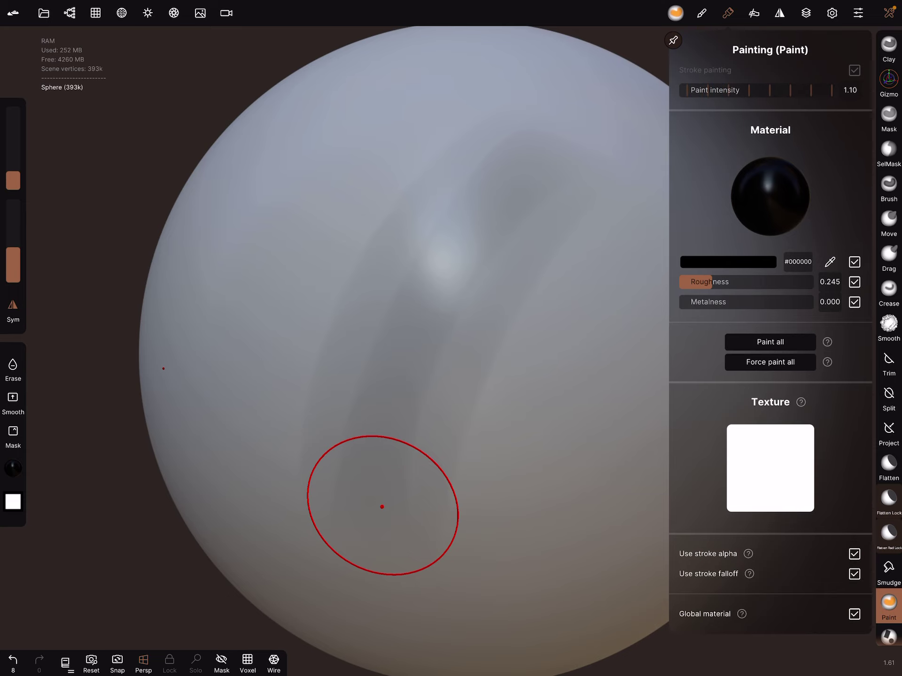
mouse_move(382, 506)
mouse_down()
mouse_move(560, 180)
mouse_move(428, 218)
mouse_move(494, 161)
mouse_up()
key(ctrl+z)
key(ctrl+z)
key(ctrl+z)
key(ctrl+z)
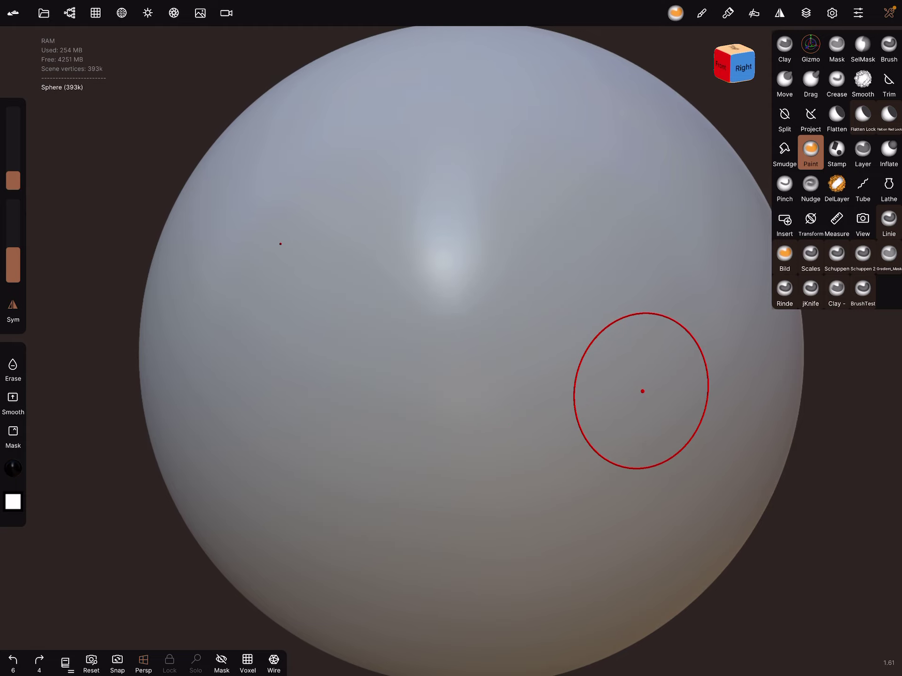
click(702, 13)
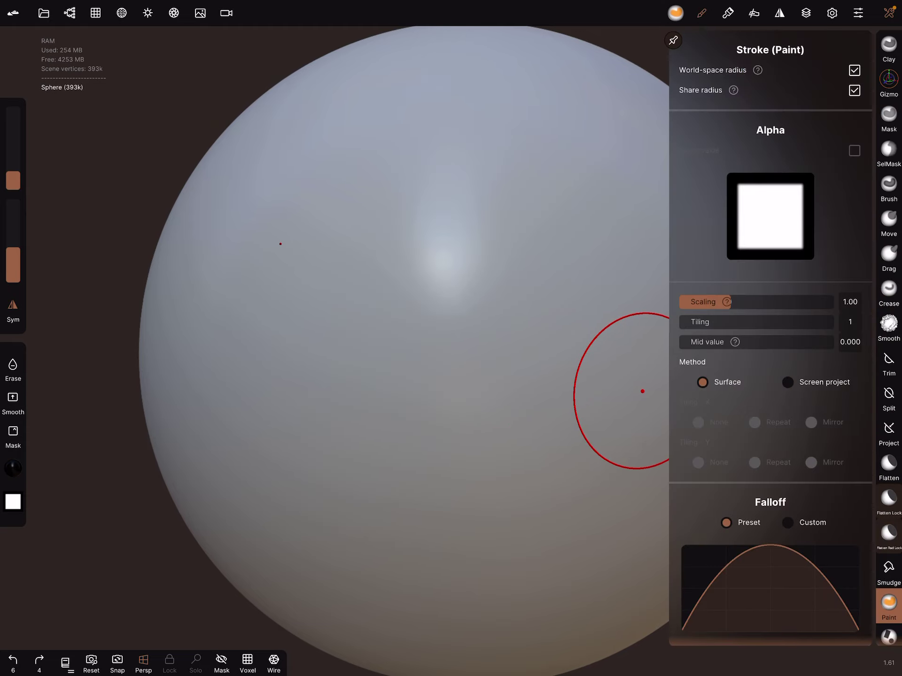
Step: Set Paint intensity to exactly 1 in the Painting settings
click(728, 13)
click(850, 90)
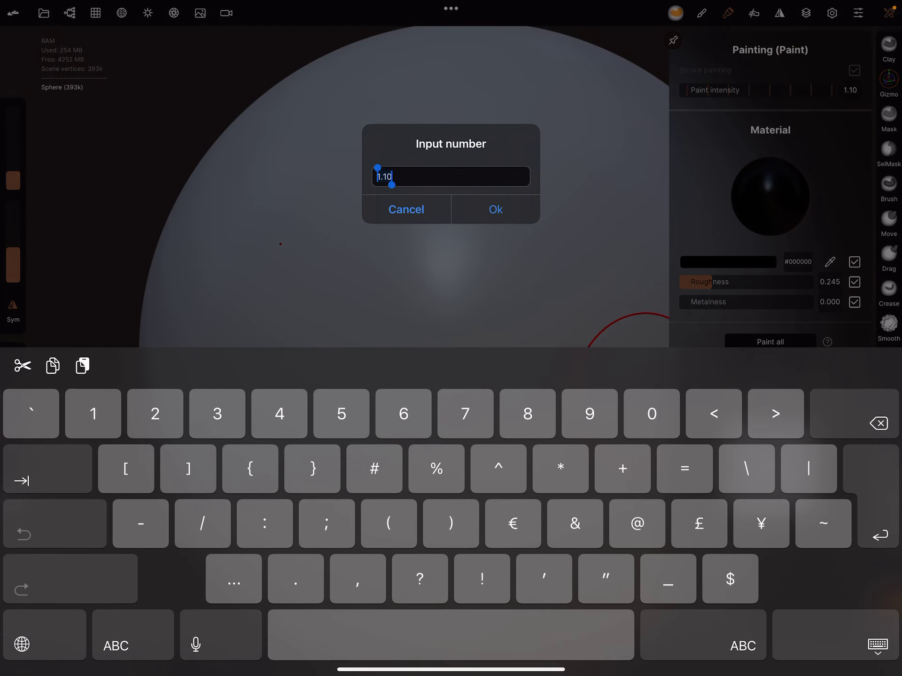
text(1)
click(495, 210)
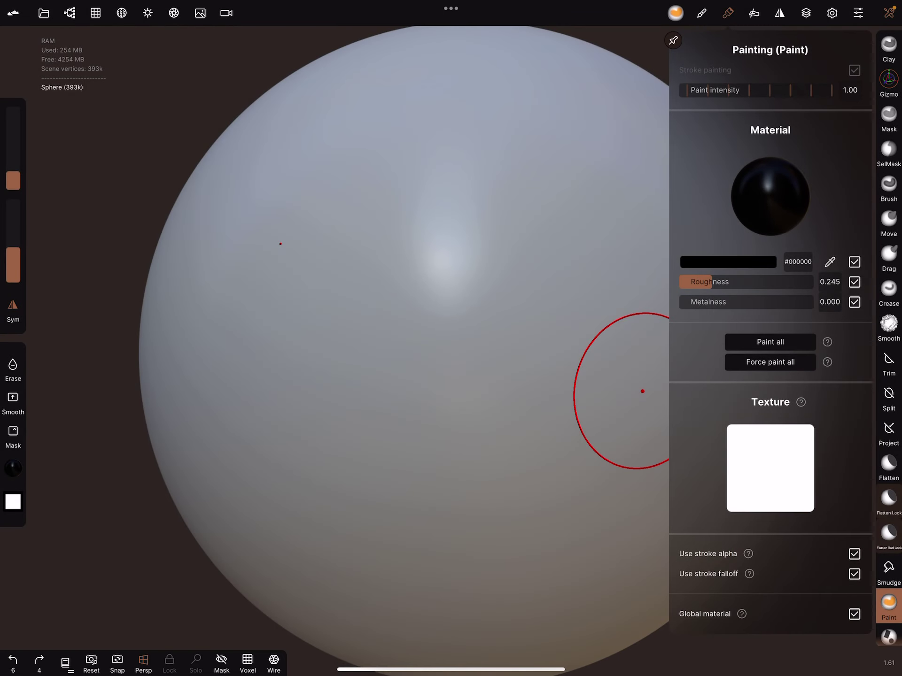
Step: Raise brush intensity to 84%, then paint and undo a black curved test stroke
drag(13, 248, 13, 200)
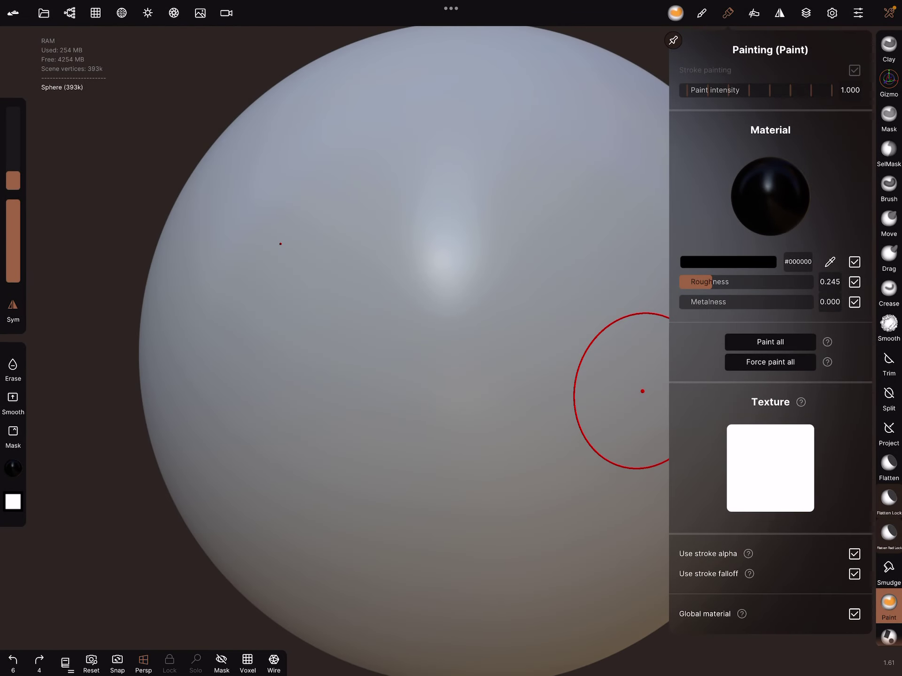
mouse_move(528, 190)
mouse_down()
mouse_move(388, 418)
mouse_move(366, 518)
mouse_up()
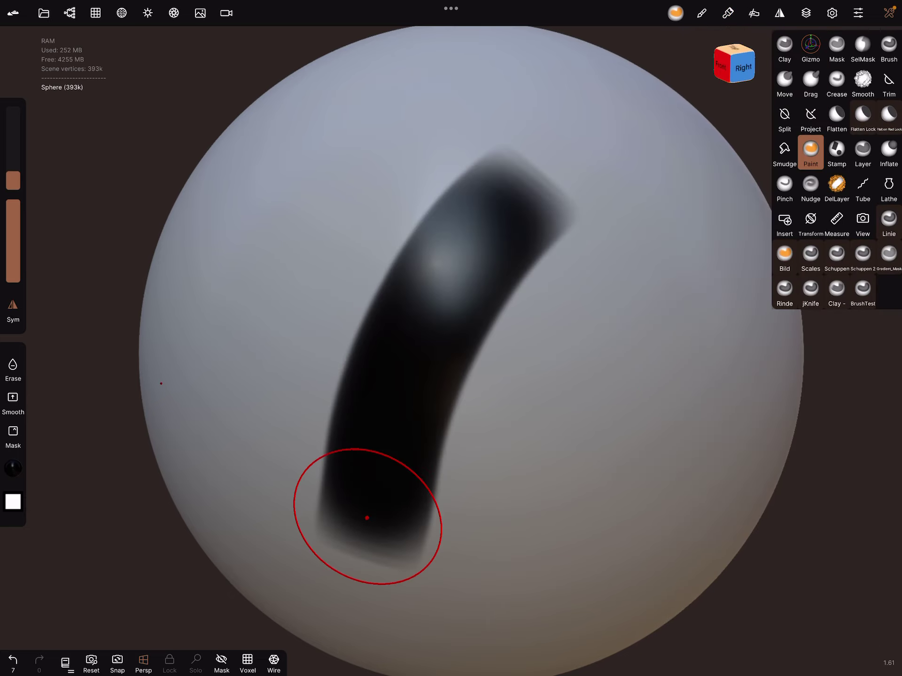
click(13, 661)
click(702, 12)
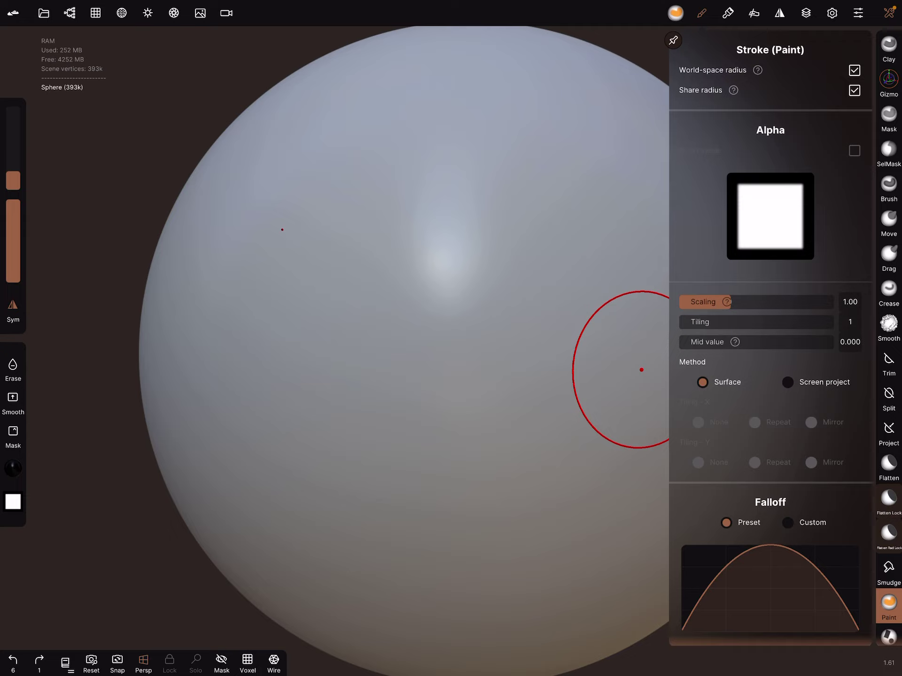
Step: Swap the brush alpha for the hard-edged square IMG_4365_jpeg image
click(770, 216)
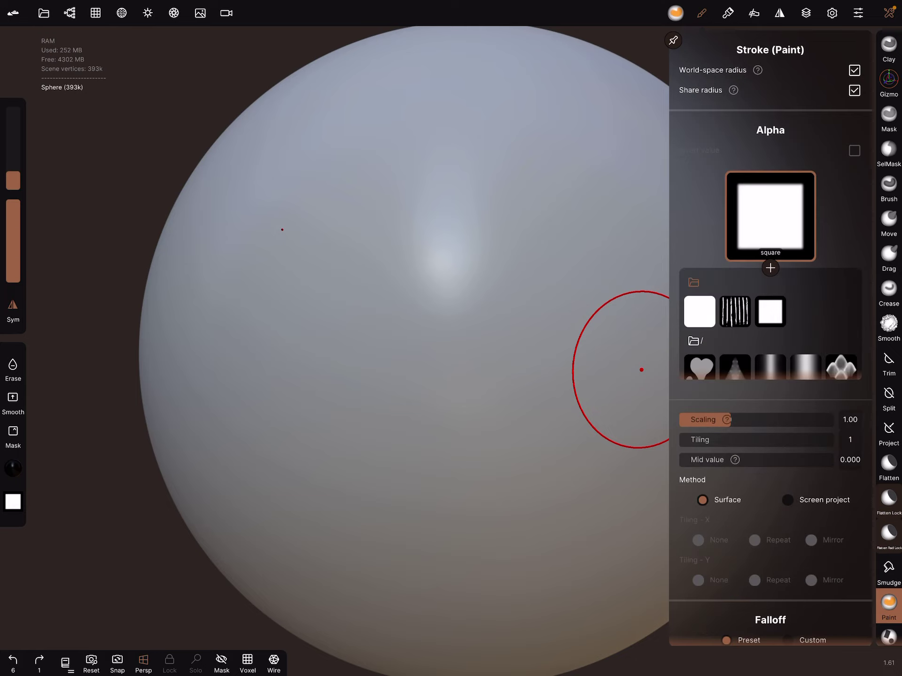
scroll(770, 324, down, 3)
click(699, 322)
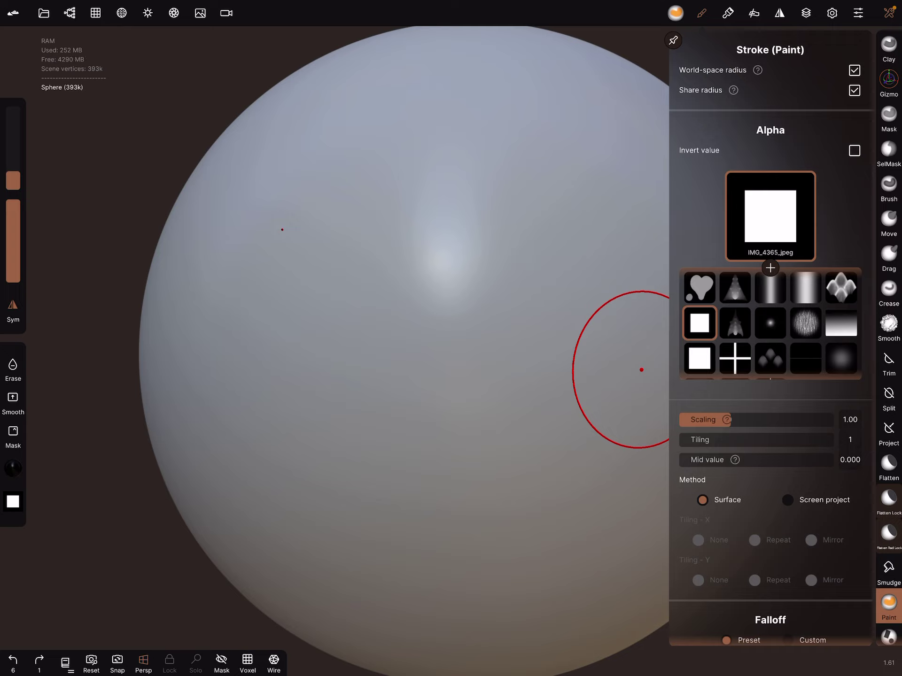
scroll(770, 336, down, 10)
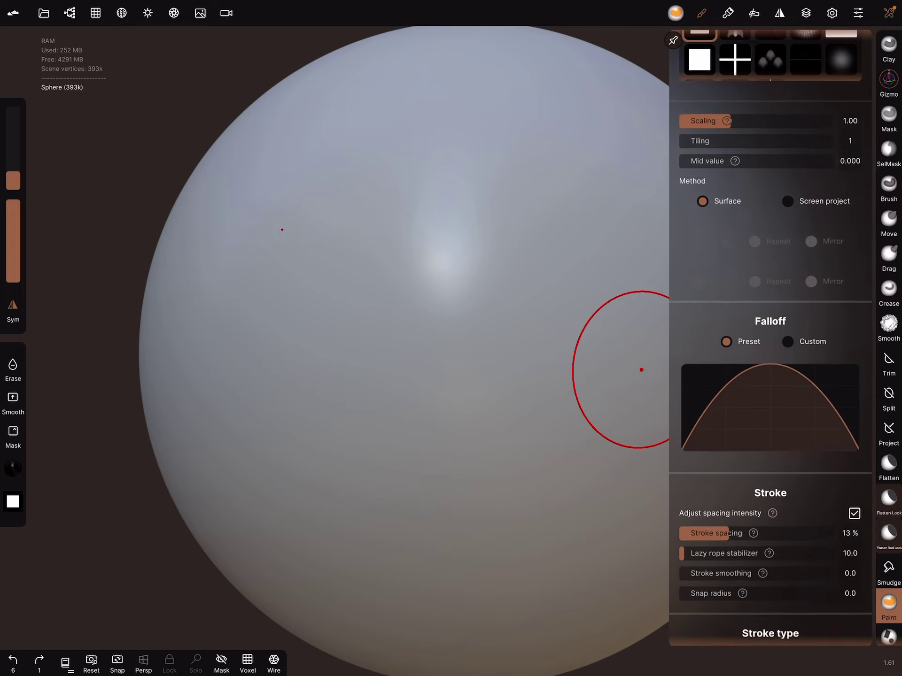
Step: Change the falloff from out-pow2 to the flat 'one' preset and paint a hard black stroke
click(770, 374)
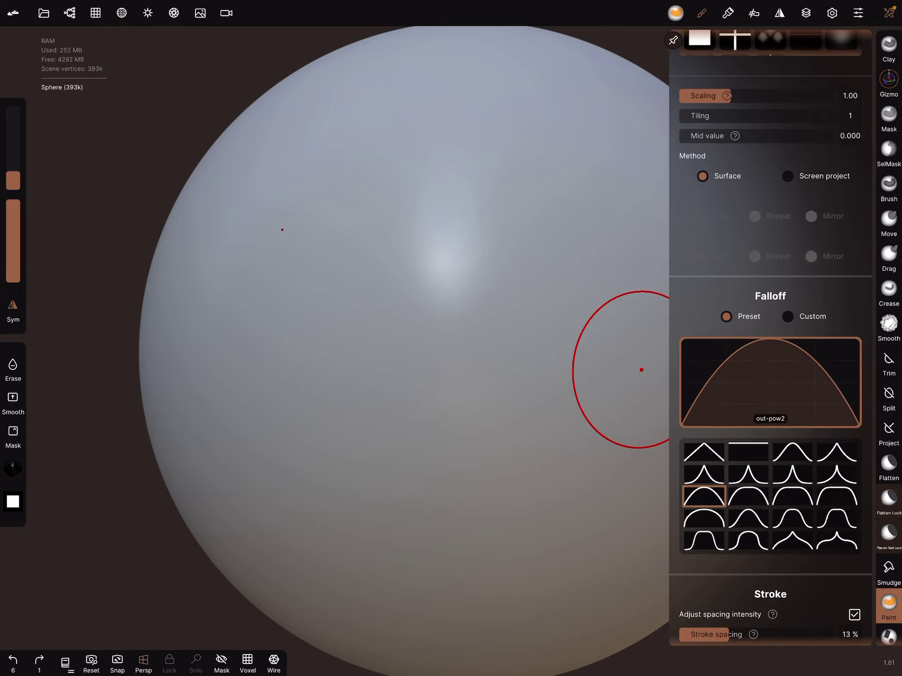
click(770, 381)
click(770, 411)
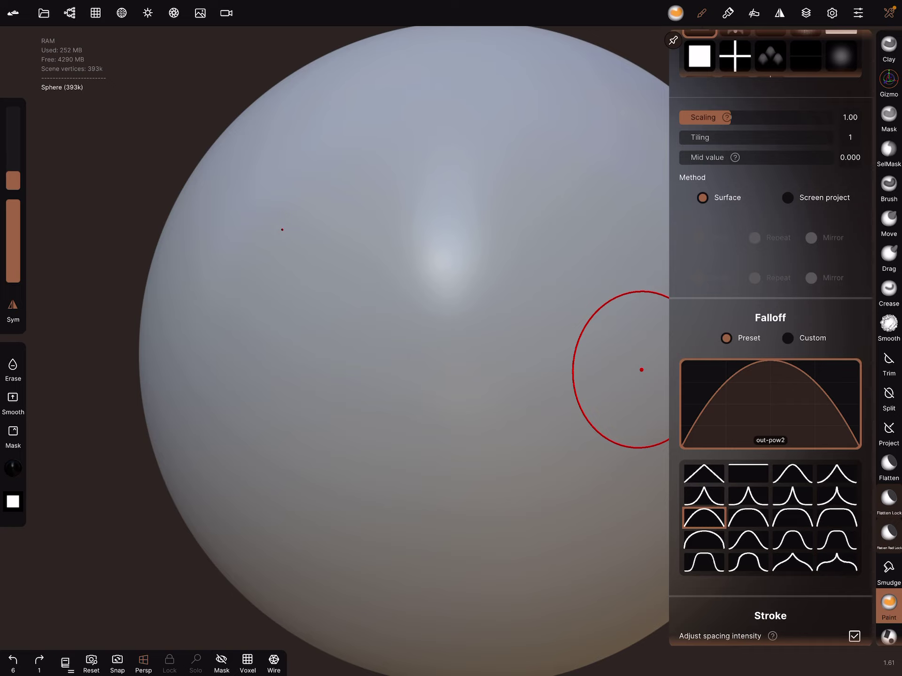
click(748, 473)
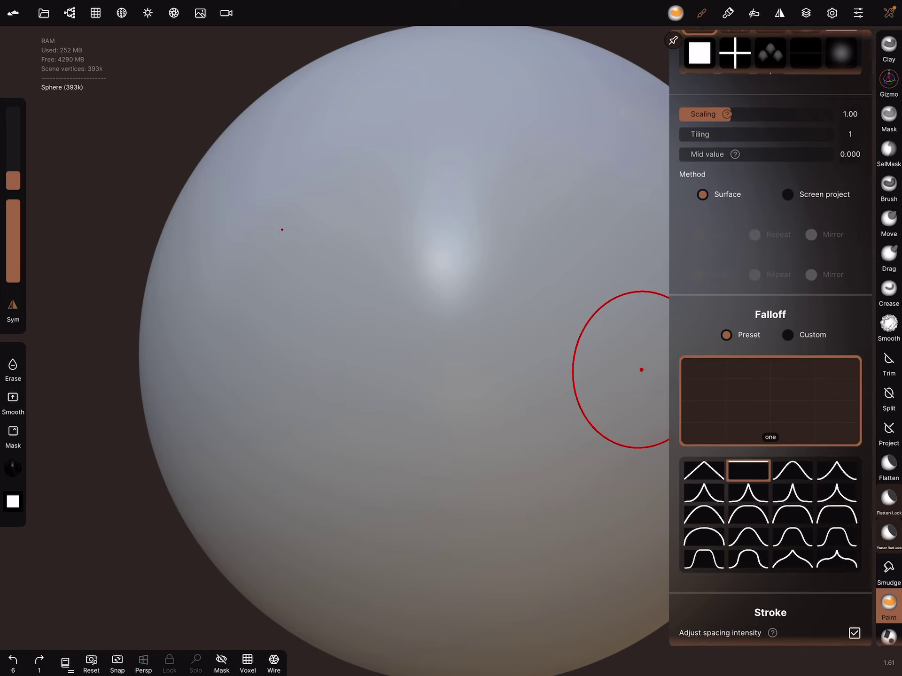
mouse_move(326, 551)
mouse_down()
mouse_move(362, 432)
mouse_move(566, 190)
mouse_up()
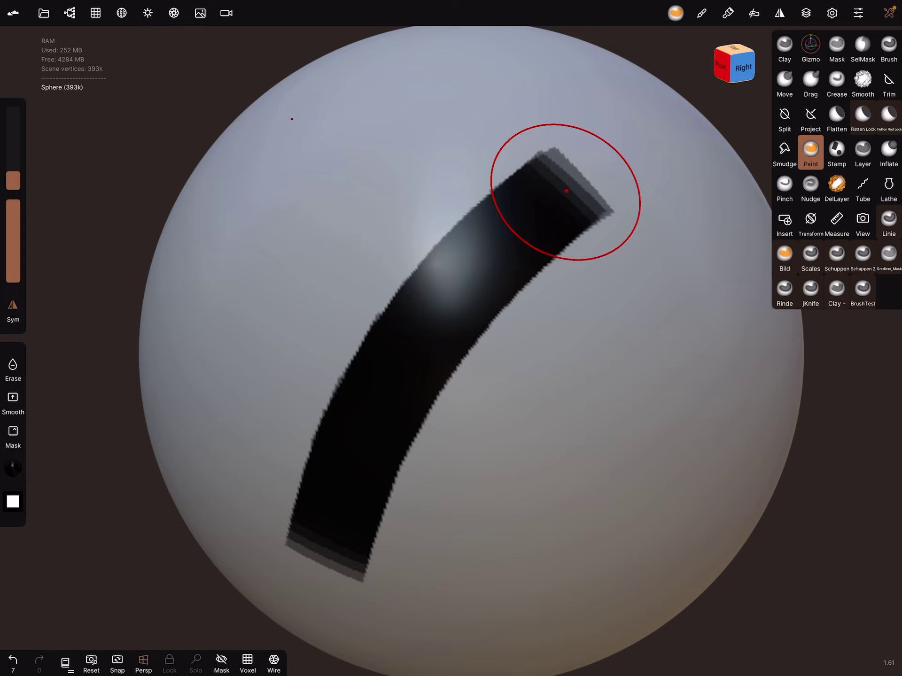
Step: Undo the black stroke and subdivide the sphere to 1.57M faces
key(ctrl+z)
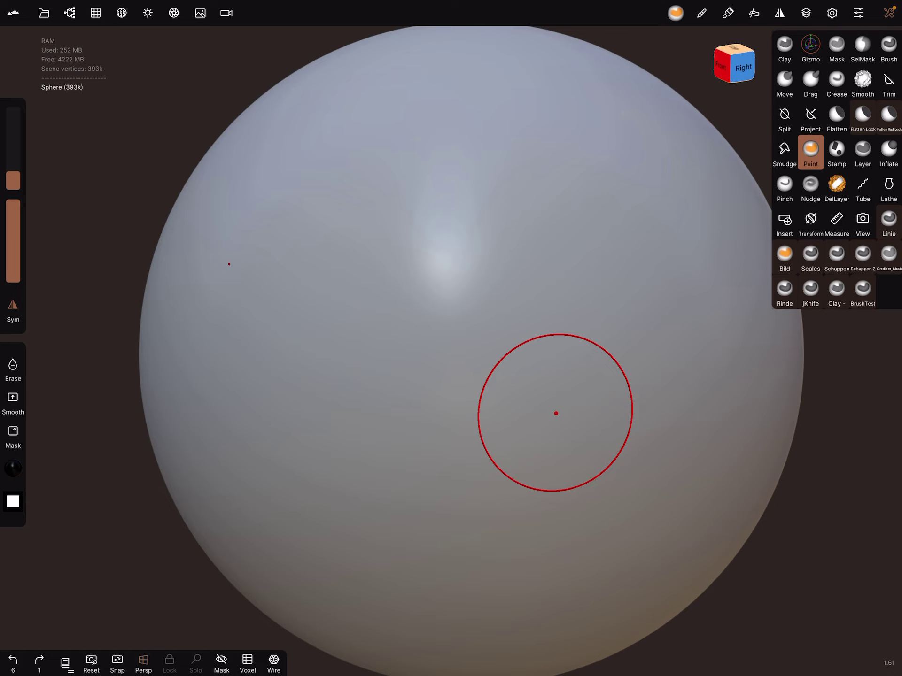
click(96, 13)
click(177, 155)
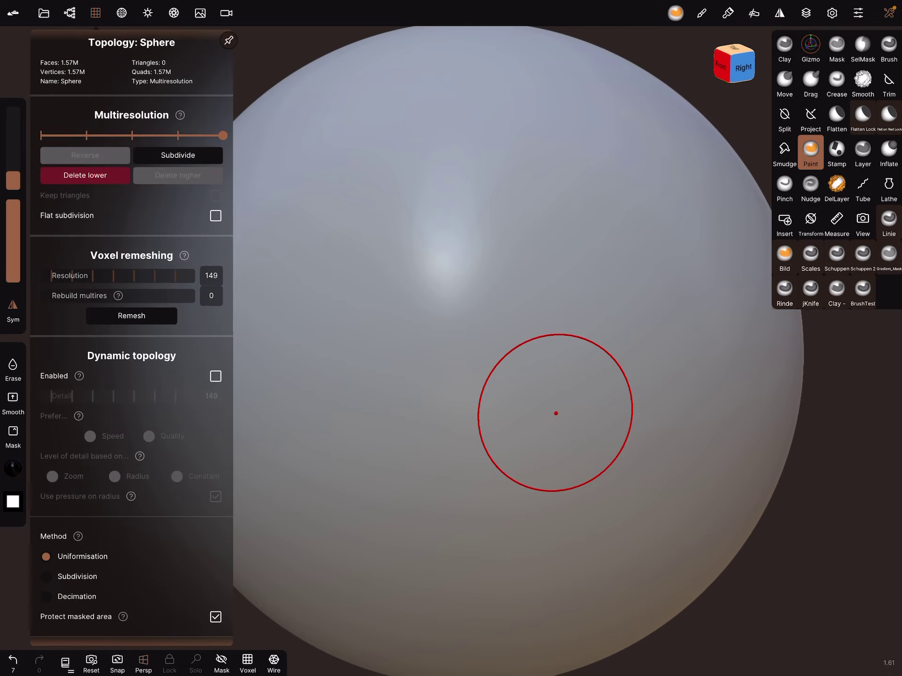
click(556, 413)
Step: Paint a black stroke on the denser sphere, orbit to inspect it, then undo it
drag(353, 556, 525, 171)
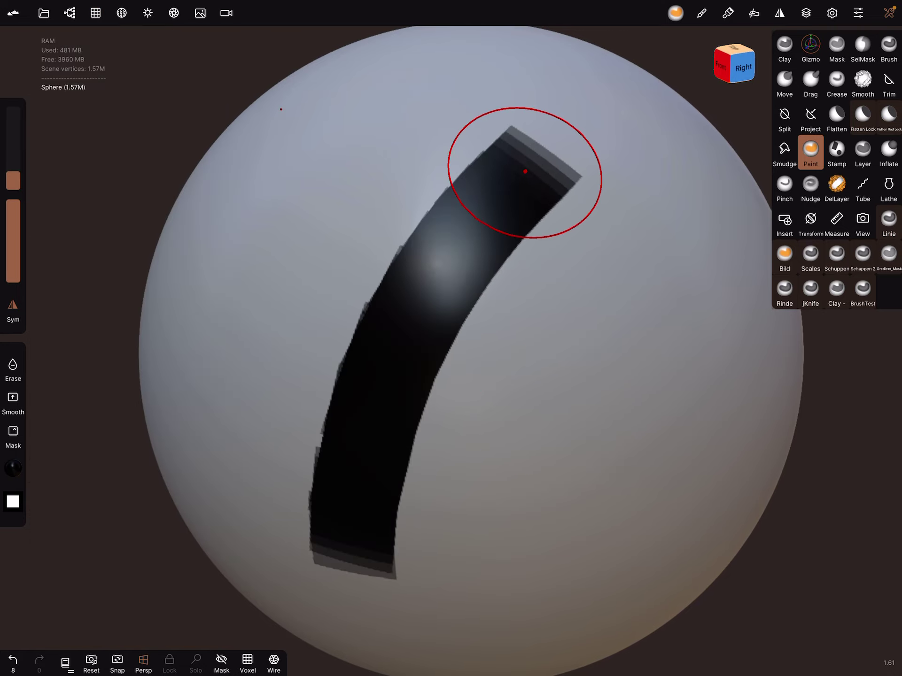
middle_drag(525, 171, 546, 443)
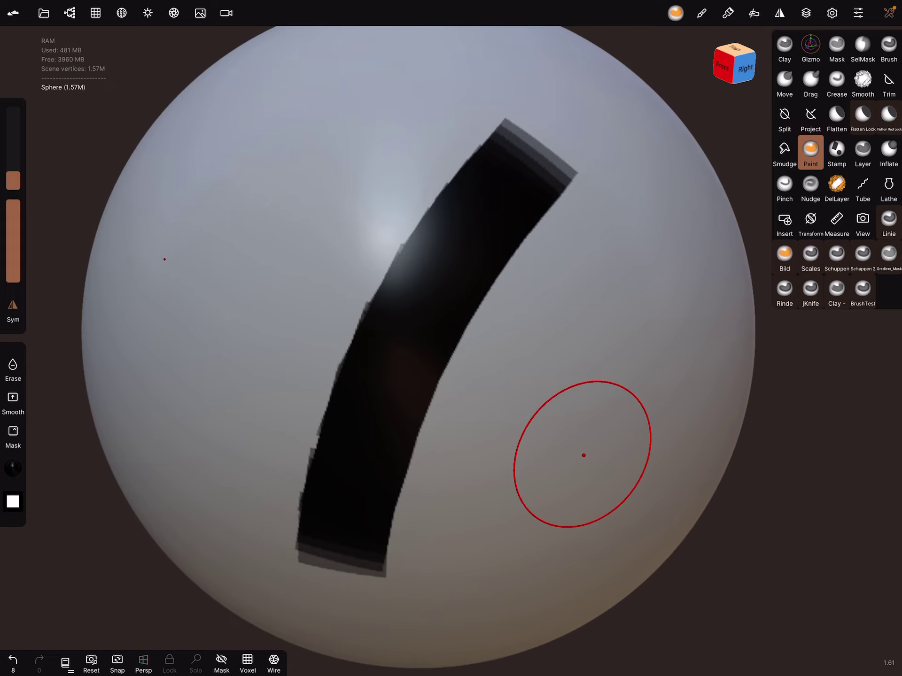
scroll(538, 420, up, 2)
mouse_move(538, 420)
middle_down()
mouse_move(574, 360)
mouse_move(594, 432)
mouse_move(533, 469)
middle_up()
scroll(576, 320, down, 2)
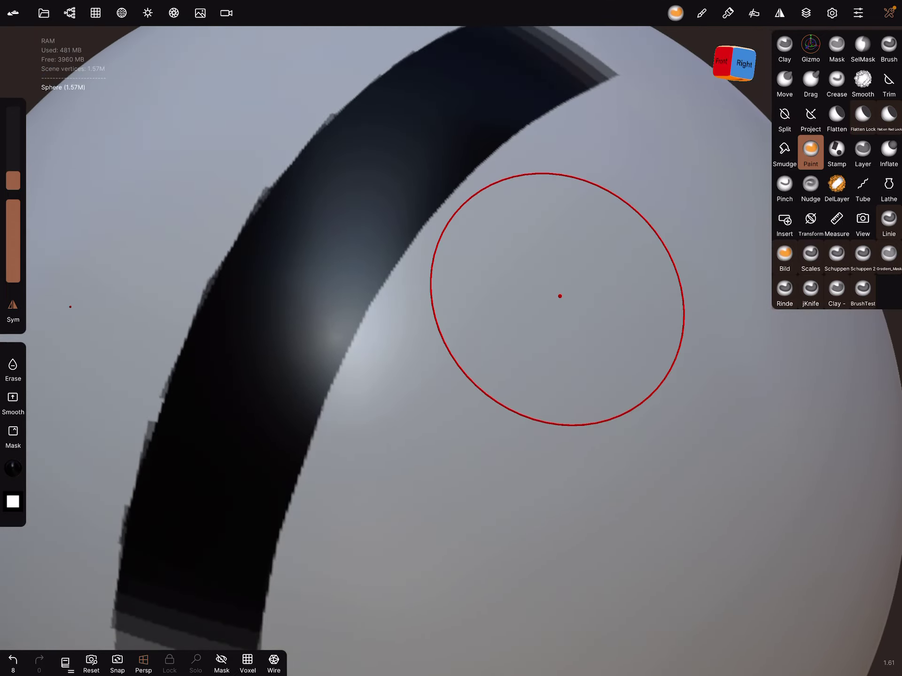
scroll(575, 320, down, 1)
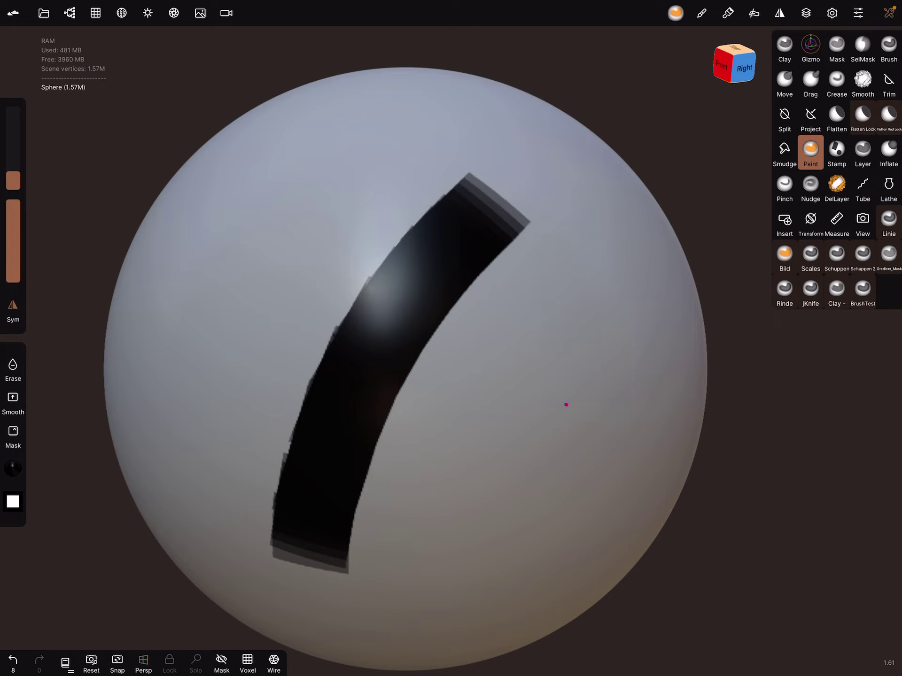
key(ctrl+z)
Step: Paint and undo long diagonal black strokes, shrinking the brush radius between them
mouse_move(518, 155)
mouse_down()
mouse_move(312, 423)
mouse_move(270, 542)
mouse_up()
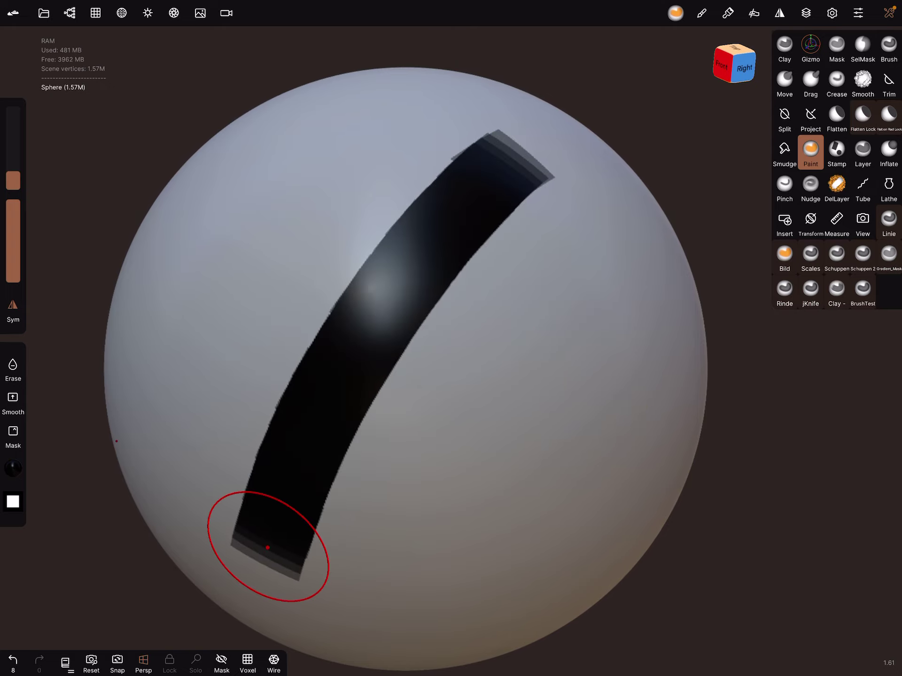
key(ctrl+z)
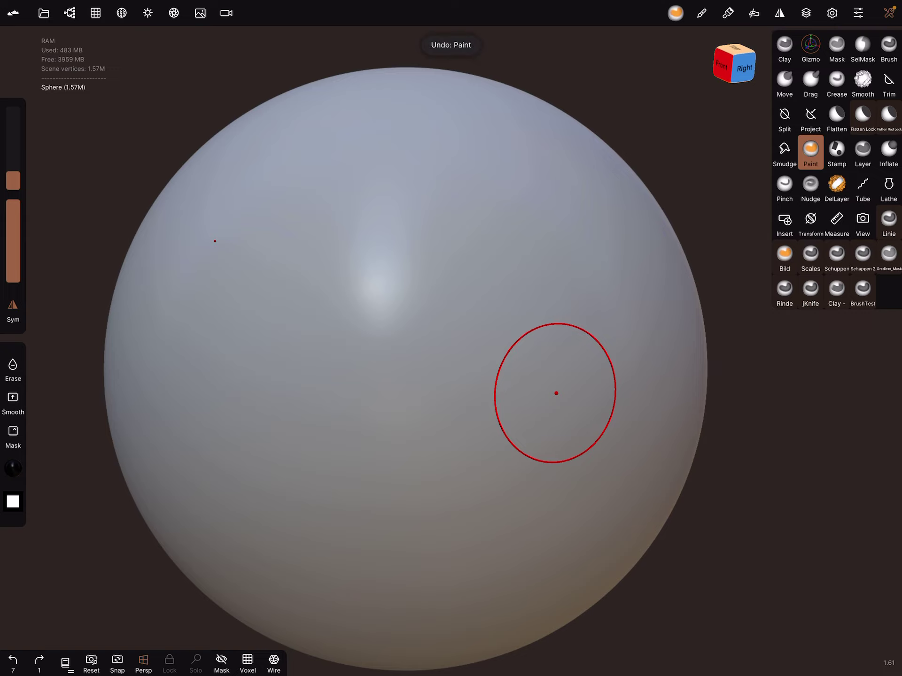
drag(12, 180, 13, 186)
mouse_move(493, 162)
mouse_down()
mouse_move(453, 185)
mouse_move(274, 529)
mouse_move(269, 561)
mouse_up()
key(ctrl+z)
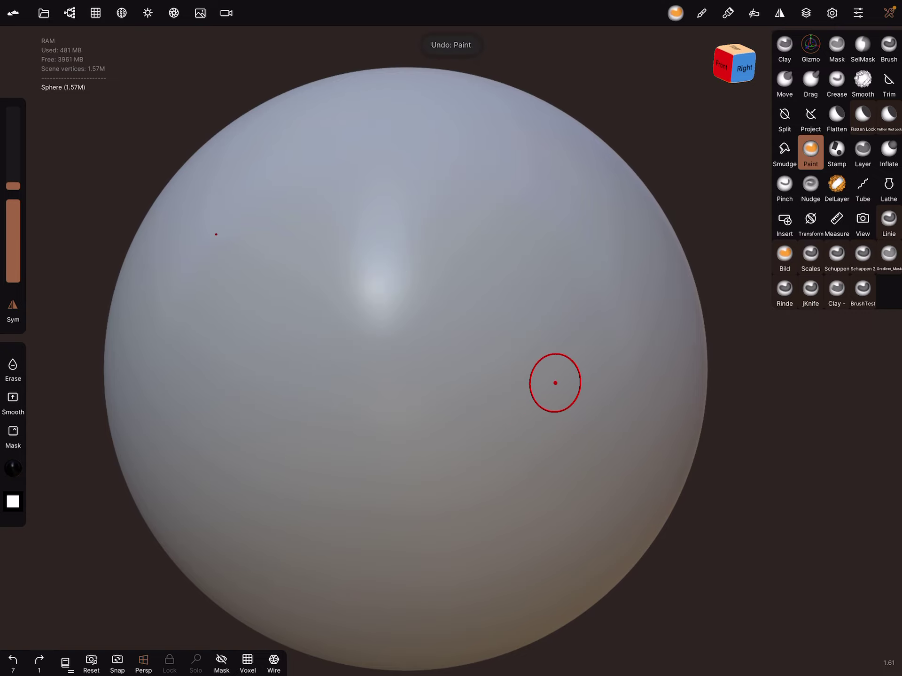
Step: Try the pointed in-pow4 falloff with a much larger radius, painting and undoing dark strokes
click(701, 13)
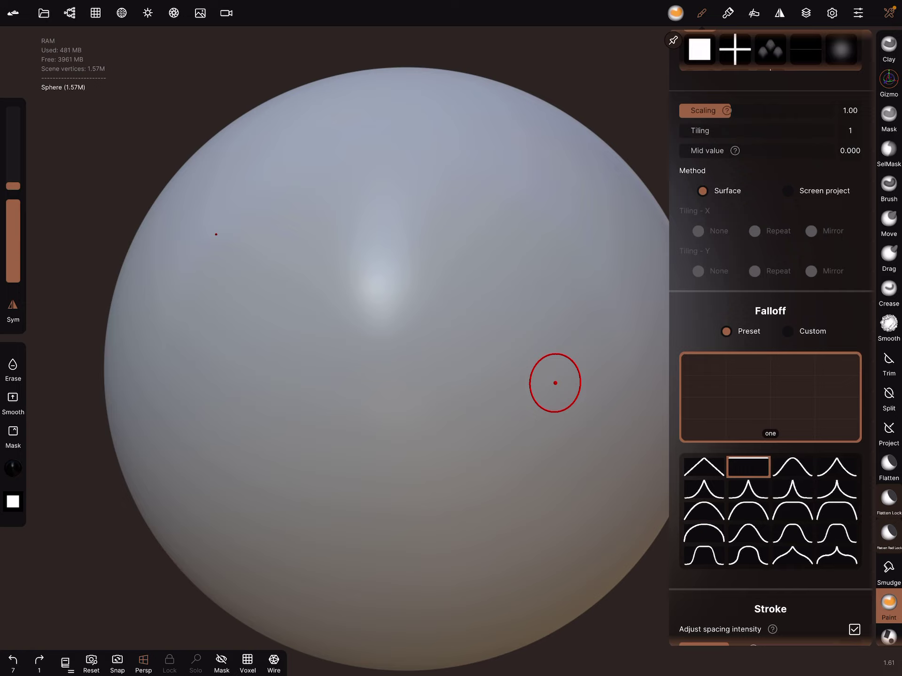
click(748, 490)
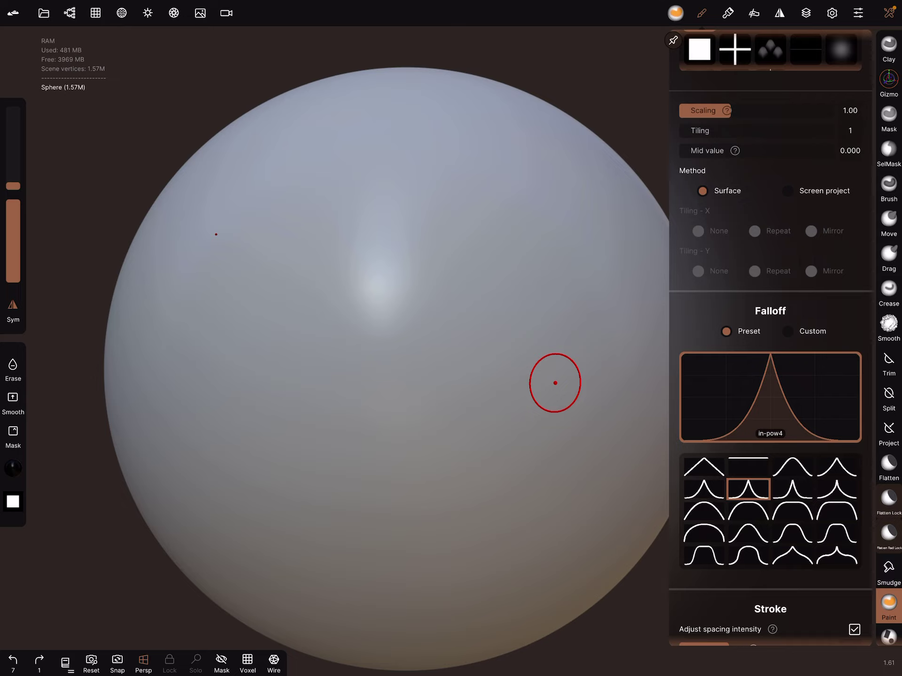
drag(13, 186, 13, 157)
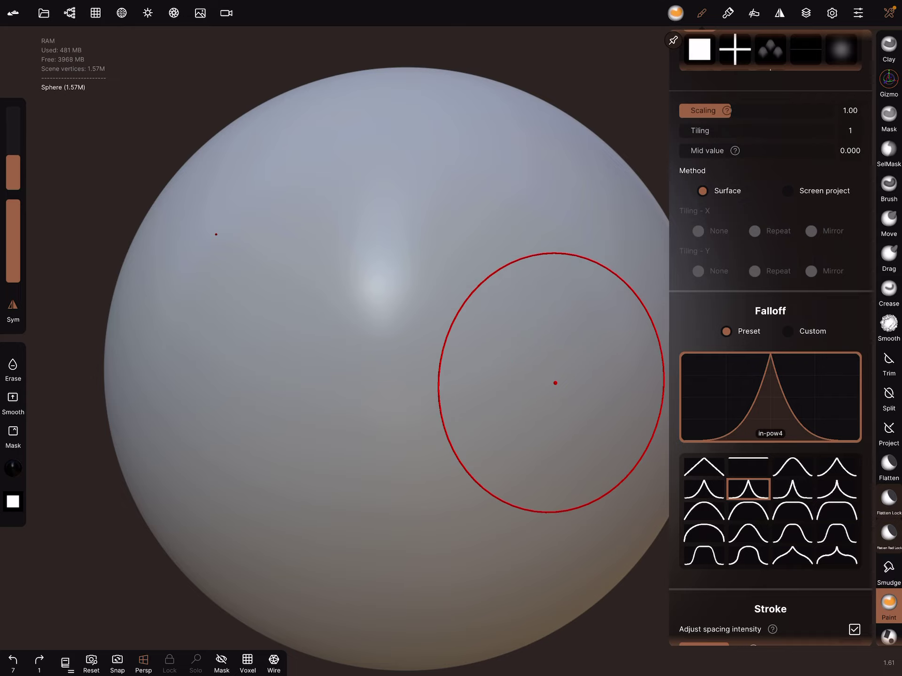
mouse_move(479, 176)
mouse_down()
mouse_move(362, 302)
mouse_move(277, 533)
mouse_move(372, 282)
mouse_move(481, 173)
mouse_up()
key(ctrl+z)
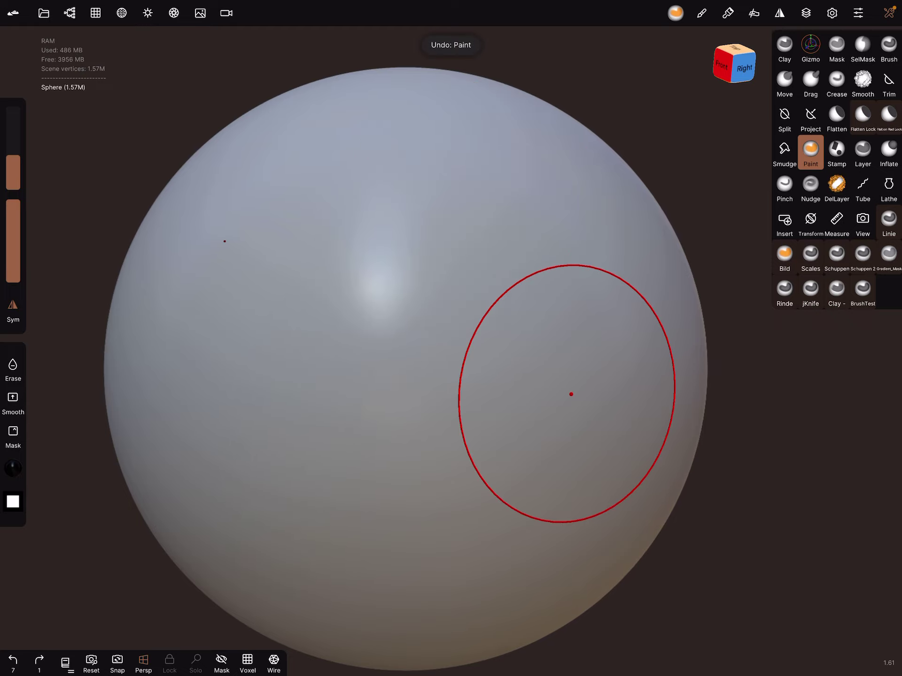
mouse_move(487, 182)
mouse_down()
mouse_move(422, 228)
mouse_move(294, 399)
mouse_move(468, 201)
mouse_up()
mouse_move(467, 202)
right_down()
mouse_move(558, 451)
mouse_move(472, 464)
right_up()
key(ctrl+z)
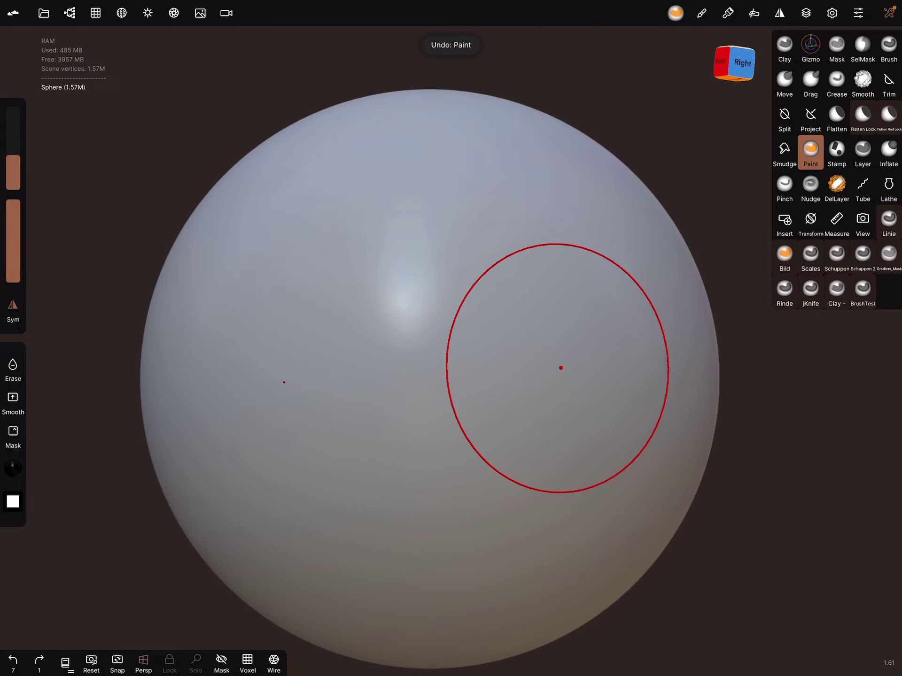
drag(472, 189, 262, 456)
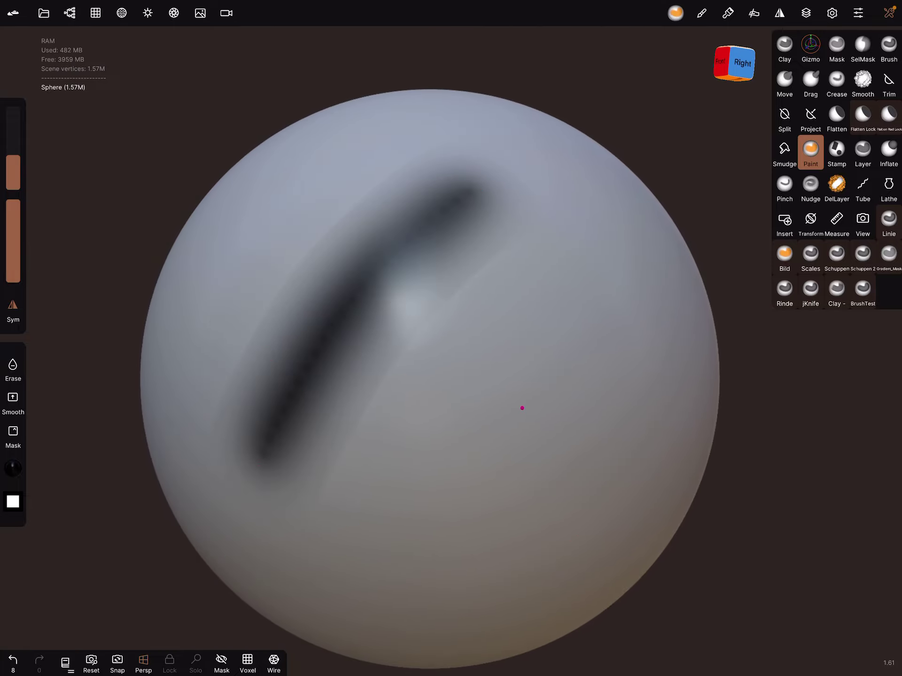
key(ctrl+z)
Step: Switch the falloff to the smooth in-out-pow2 curve, then paint and undo a diagonal test stroke
click(701, 12)
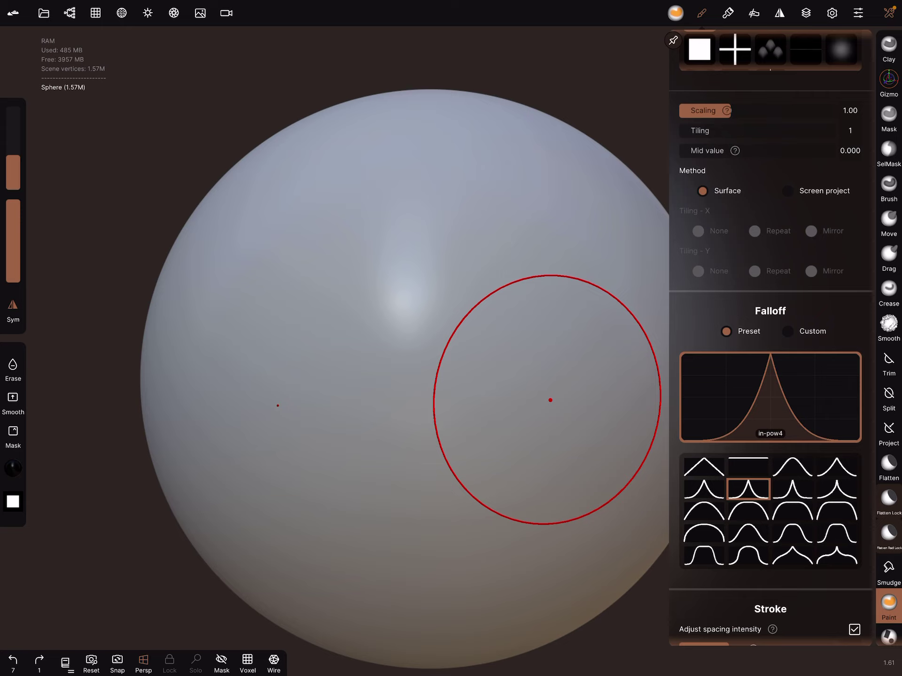
click(748, 534)
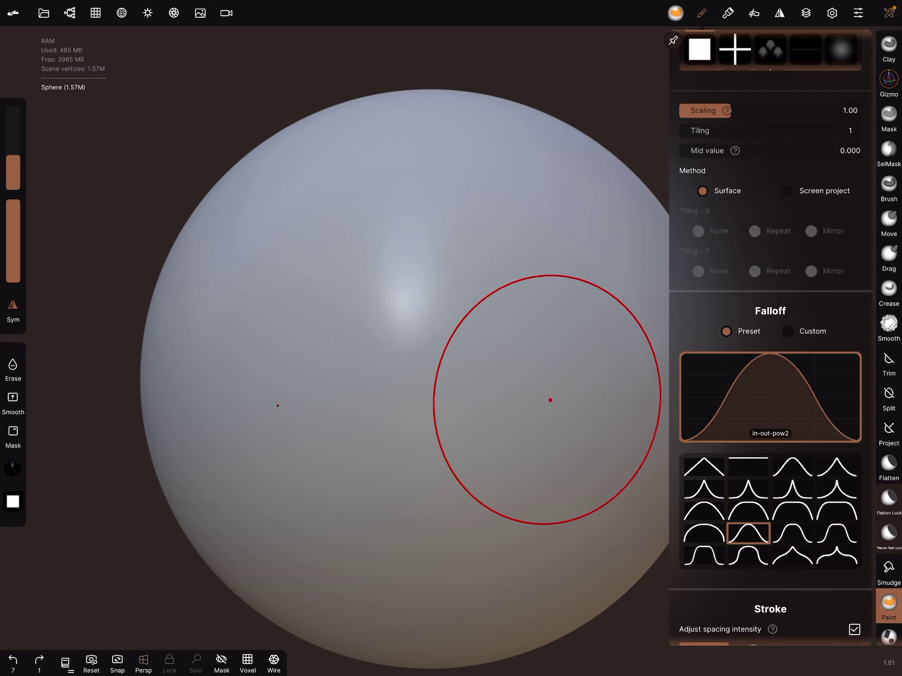
click(700, 13)
drag(514, 171, 274, 486)
key(ctrl+z)
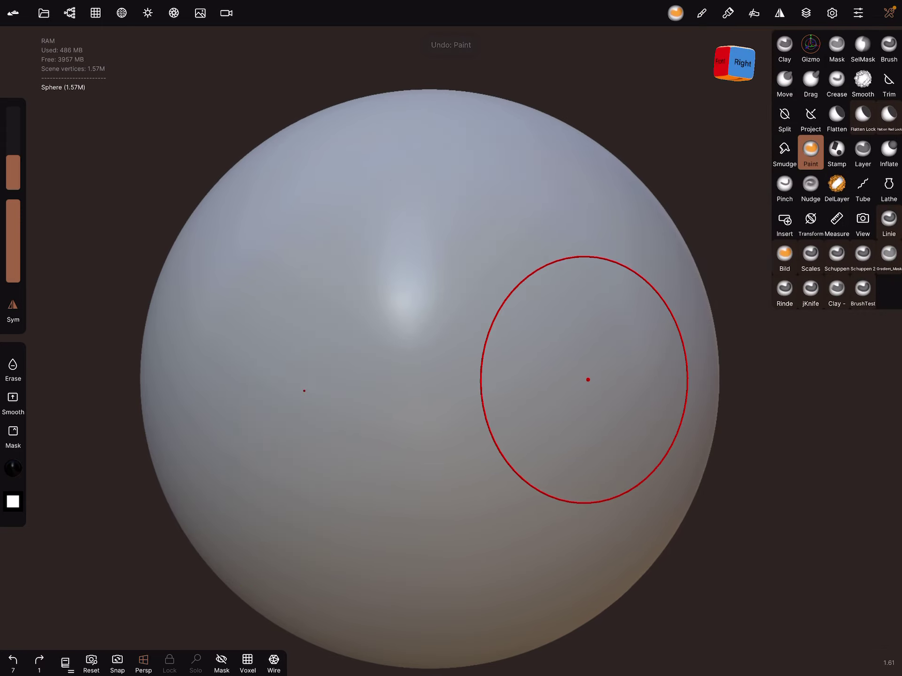
click(701, 13)
scroll(771, 353, up, 5)
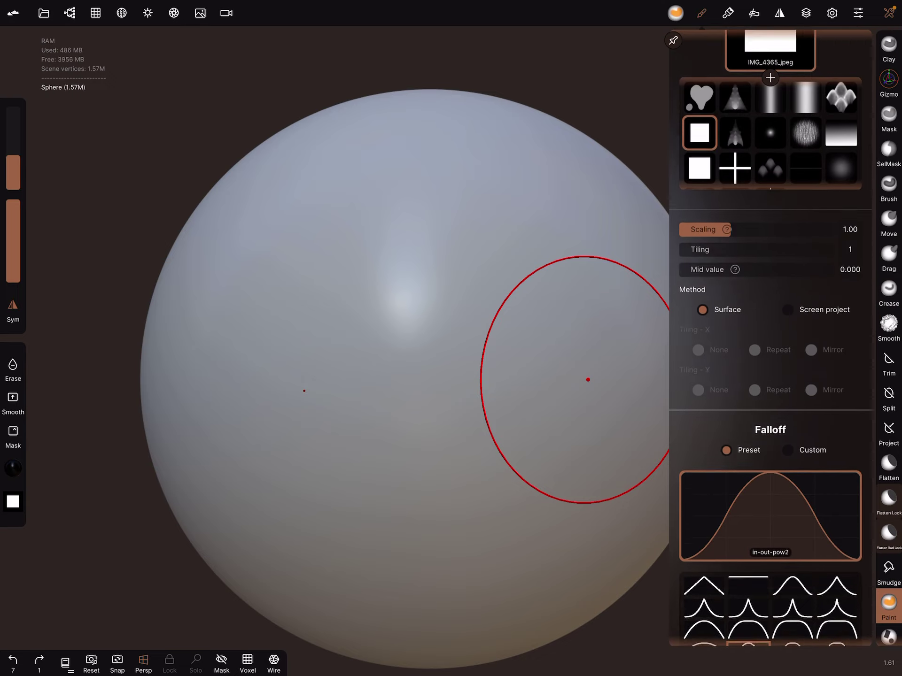
scroll(770, 321, up, 3)
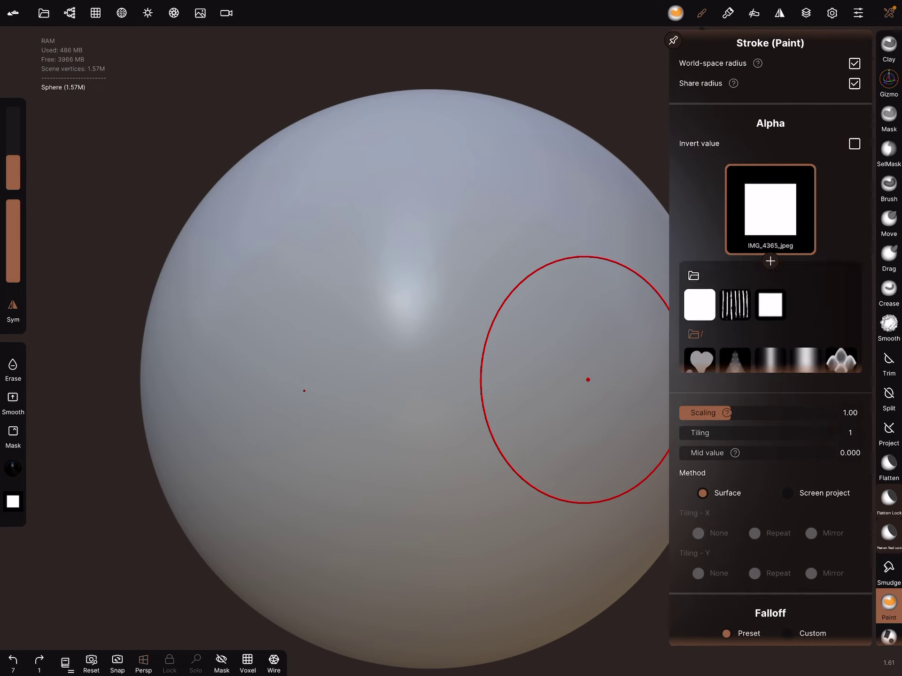
Step: Clear the alpha to none, choose the square alpha, then paint and undo a test stroke
click(699, 308)
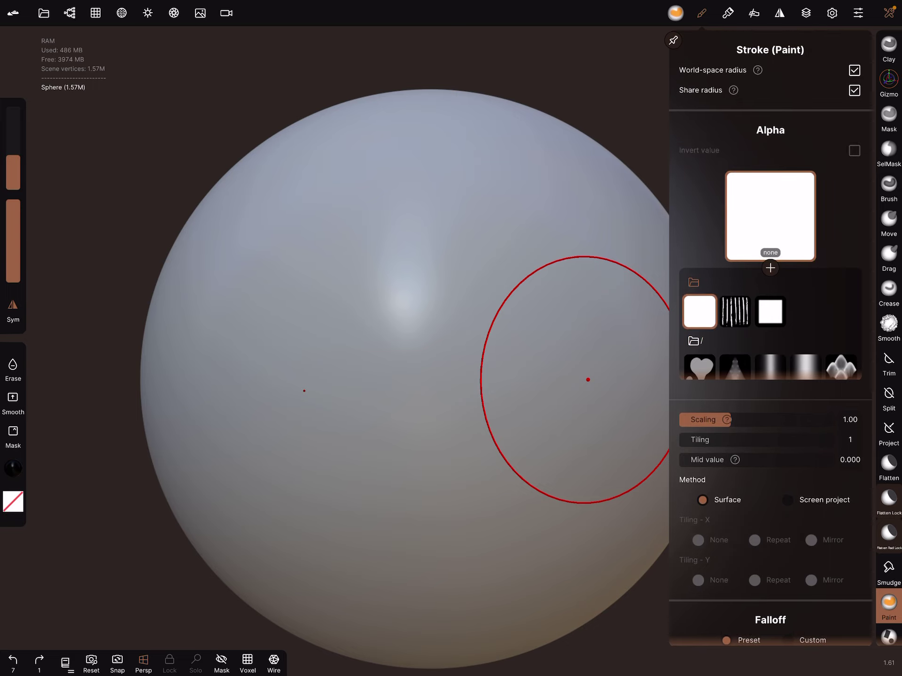
click(770, 311)
drag(604, 191, 302, 501)
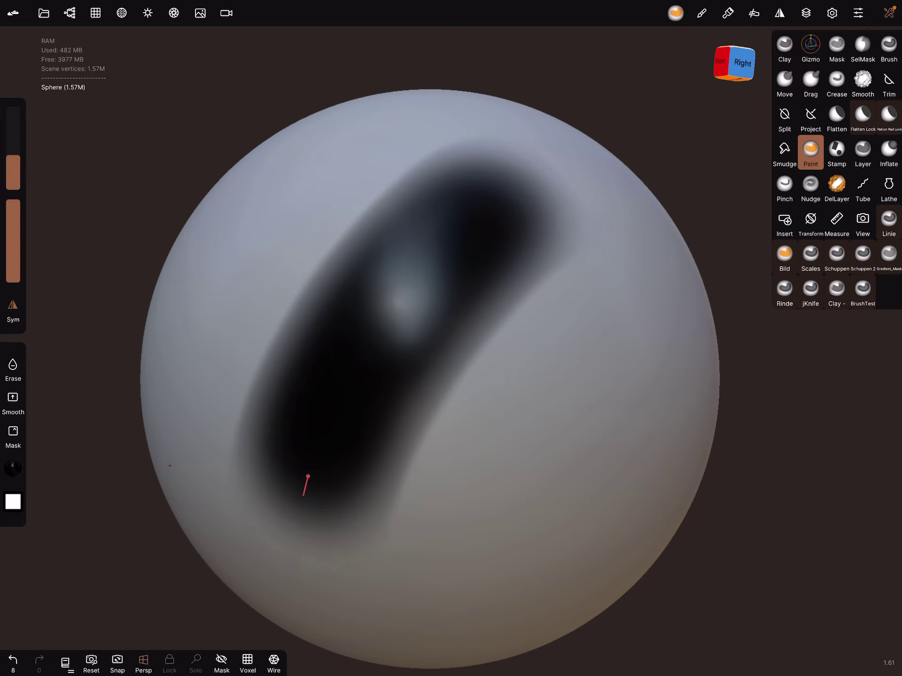
key(ctrl+z)
Step: Paint two parallel soft dark strokes across the sphere, then undo both
click(700, 12)
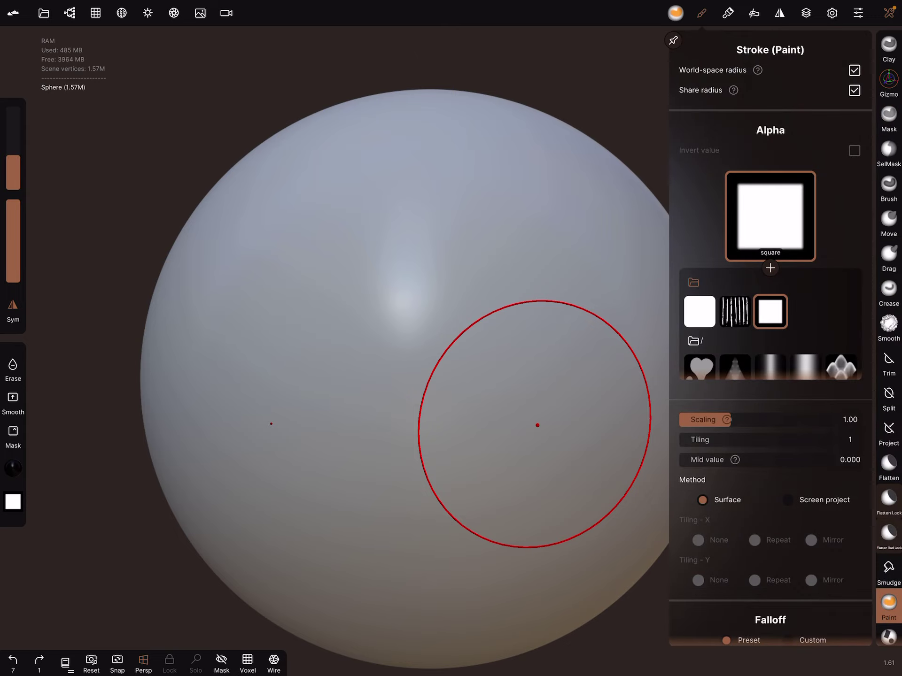
scroll(769, 338, down, 10)
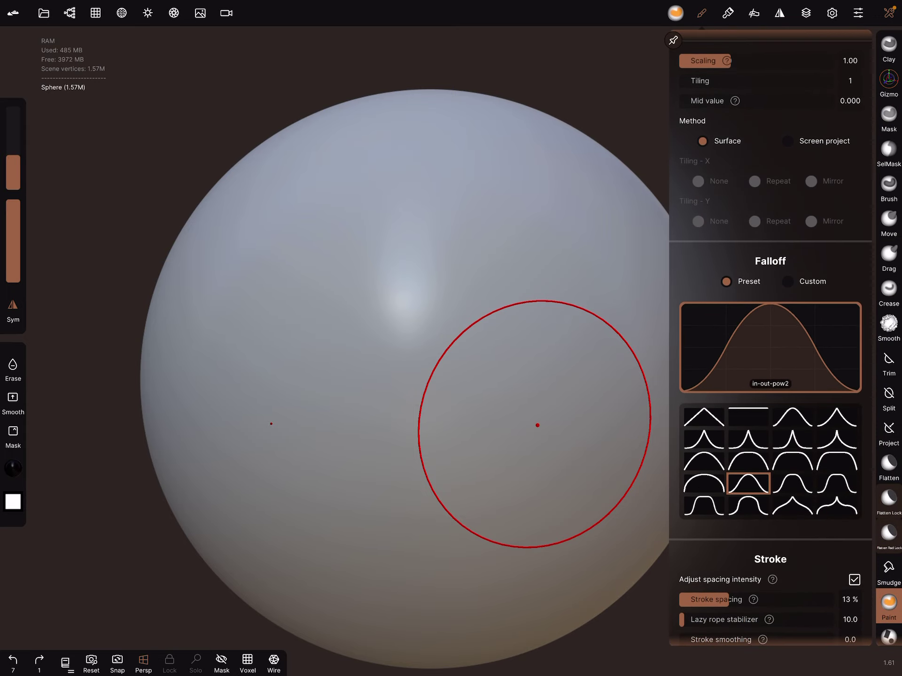
drag(493, 177, 484, 203)
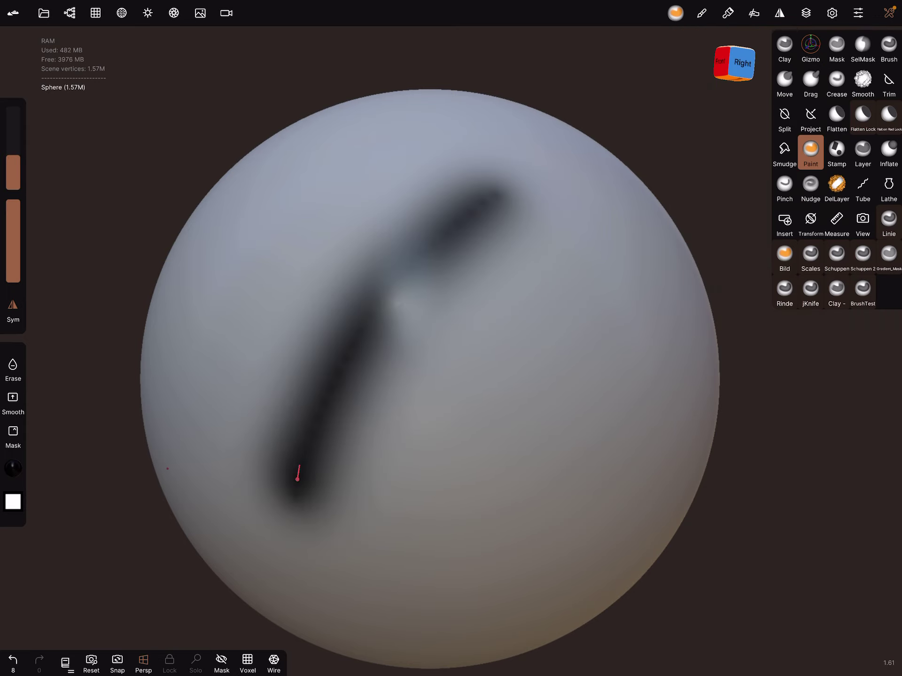
drag(543, 272, 601, 252)
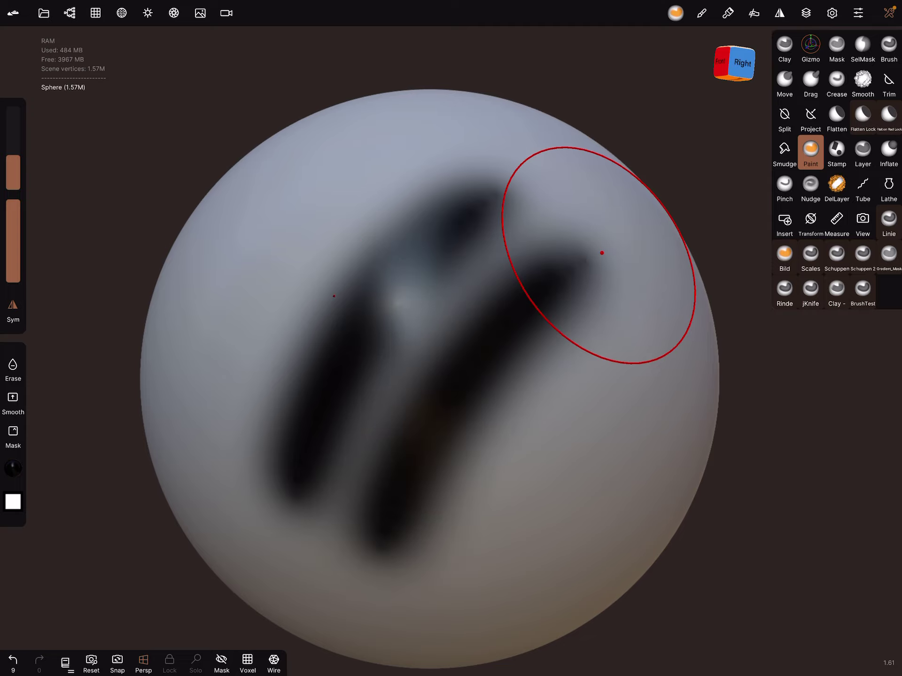
scroll(598, 500, left, 10)
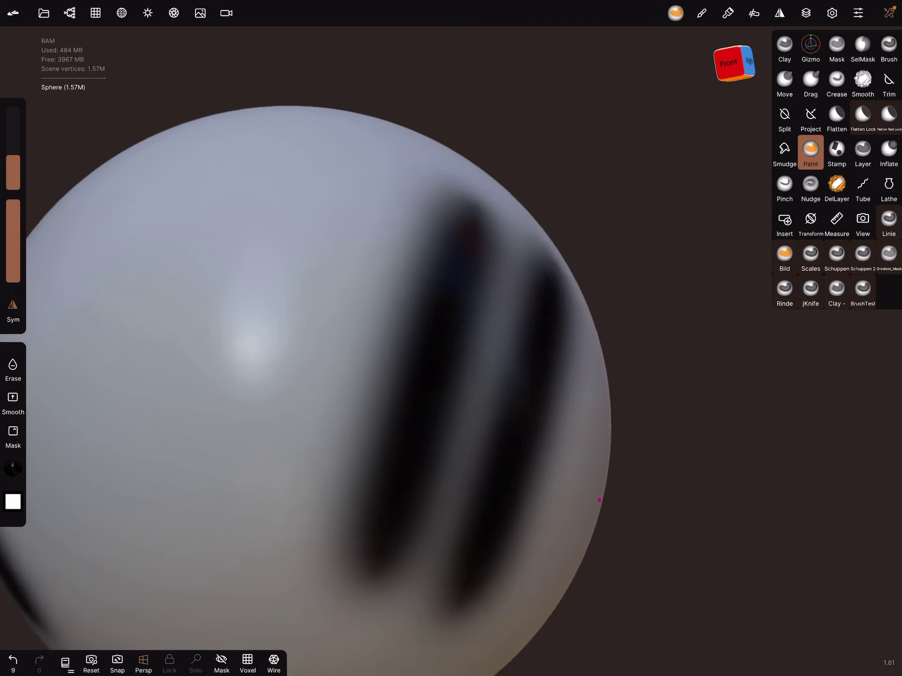
scroll(599, 500, left, 10)
scroll(536, 435, left, 5)
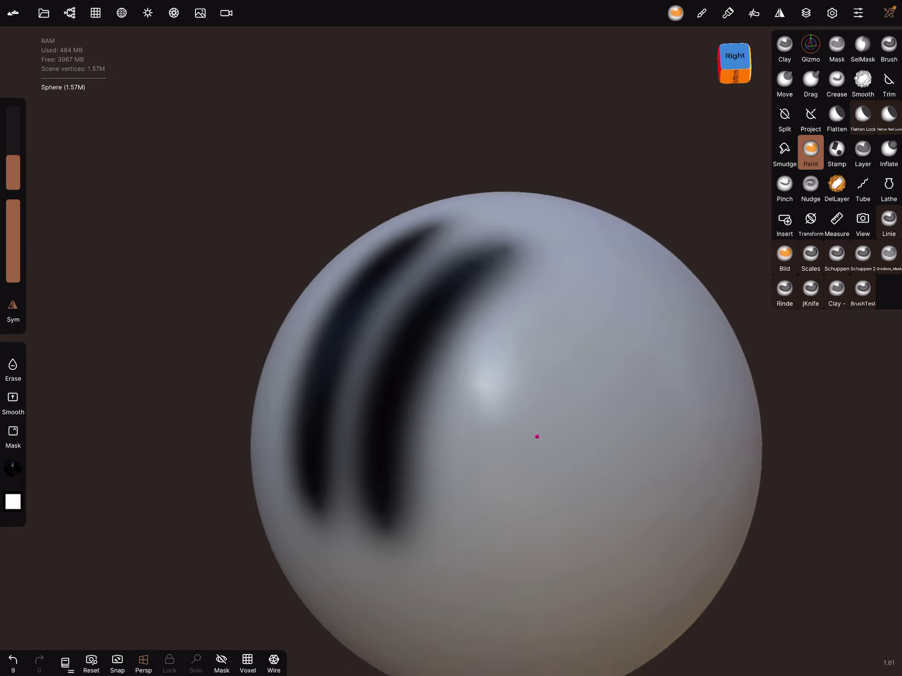
key(ctrl+z)
key(ctrl+z)
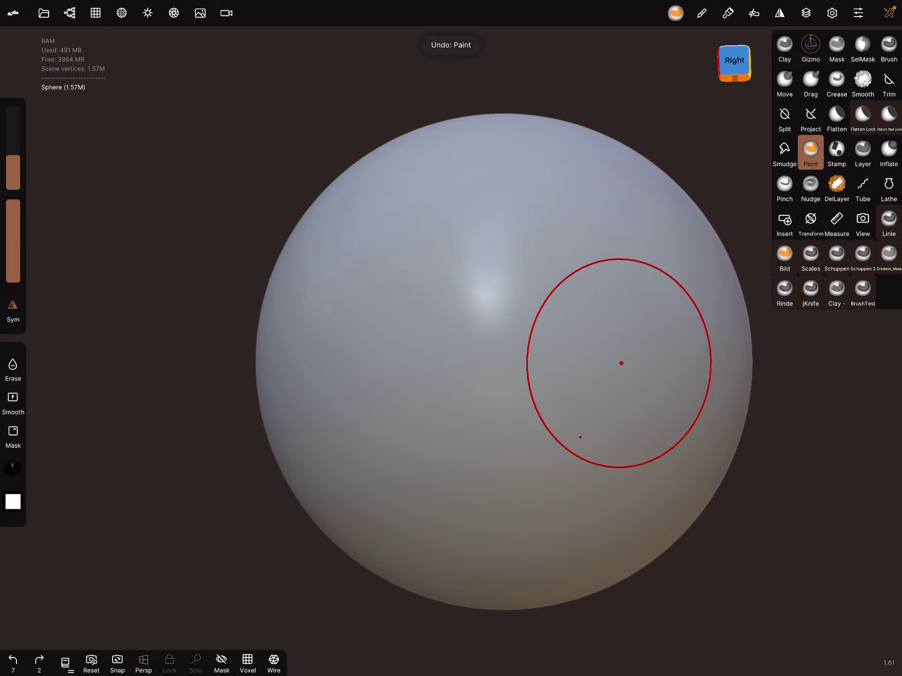
scroll(511, 482, up, 3)
scroll(510, 483, down, 3)
scroll(537, 387, left, 5)
scroll(584, 409, right, 5)
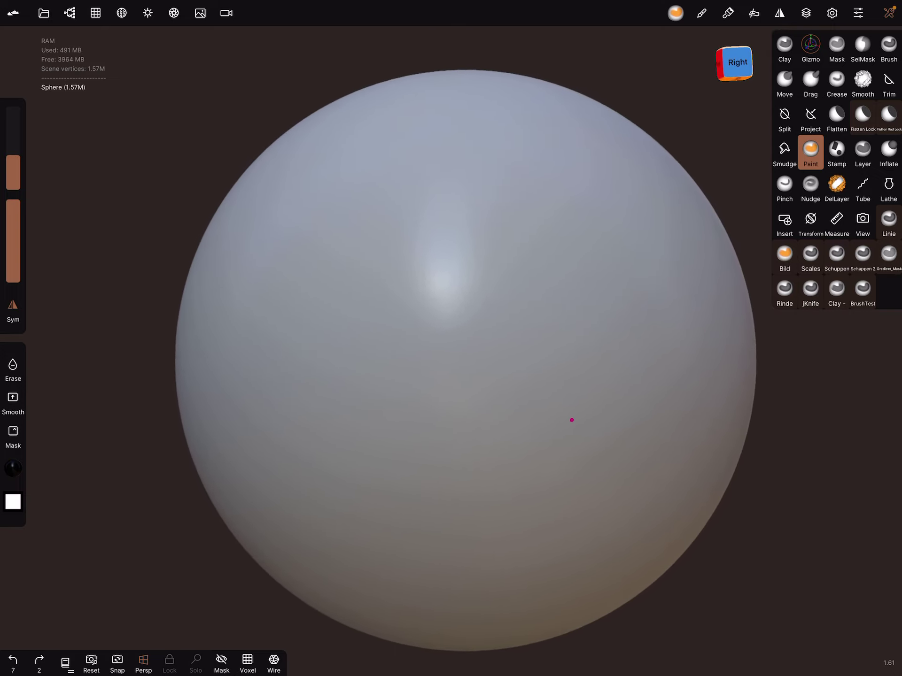
scroll(571, 420, up, 3)
scroll(552, 419, up, 1)
Step: Switch the paint brush alpha to the soft round gradient spot
key(Tab)
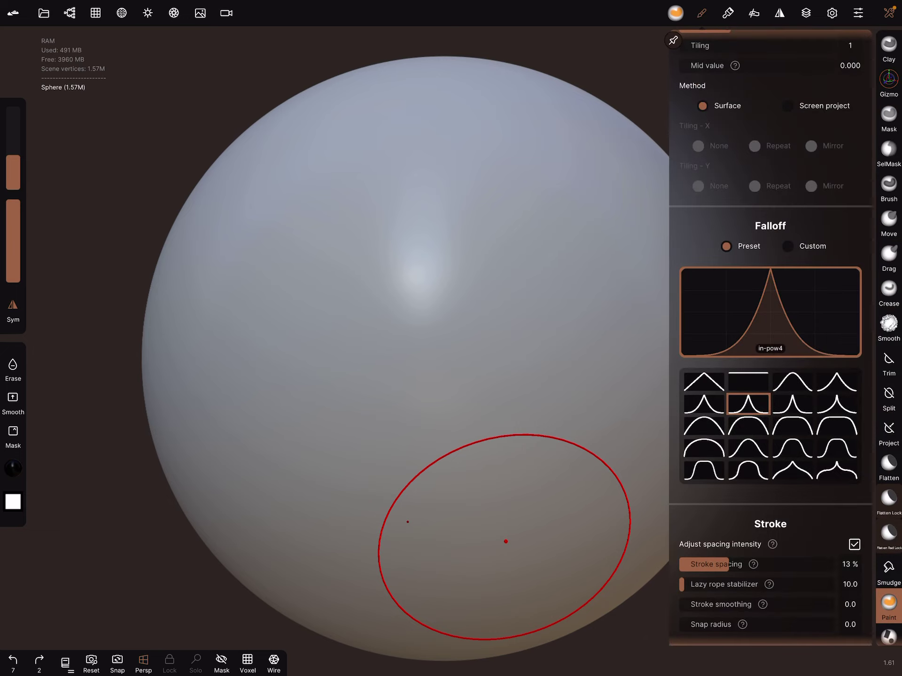
scroll(770, 339, up, 5)
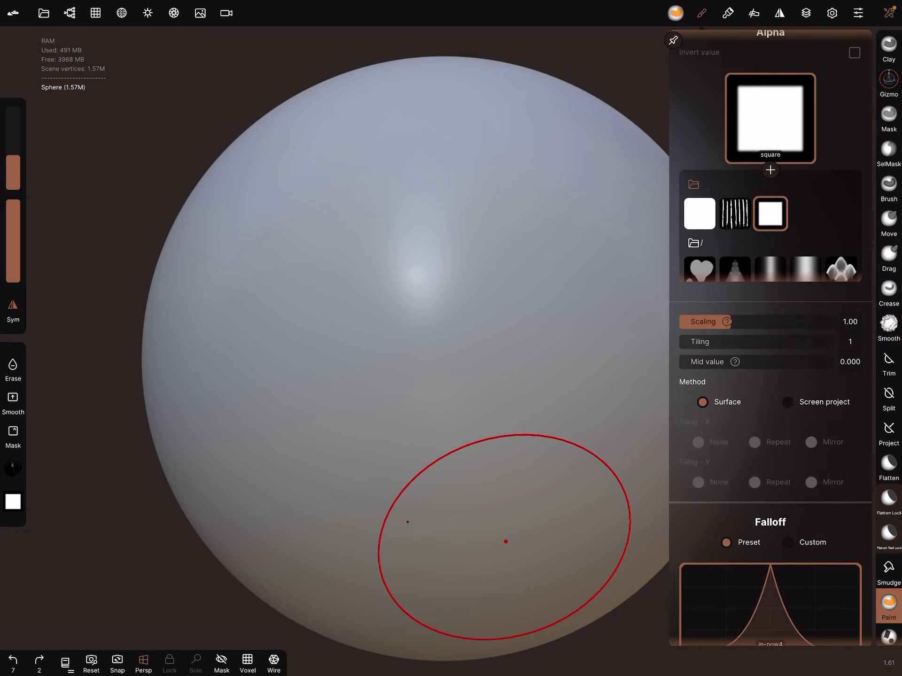
scroll(770, 271, down, 2)
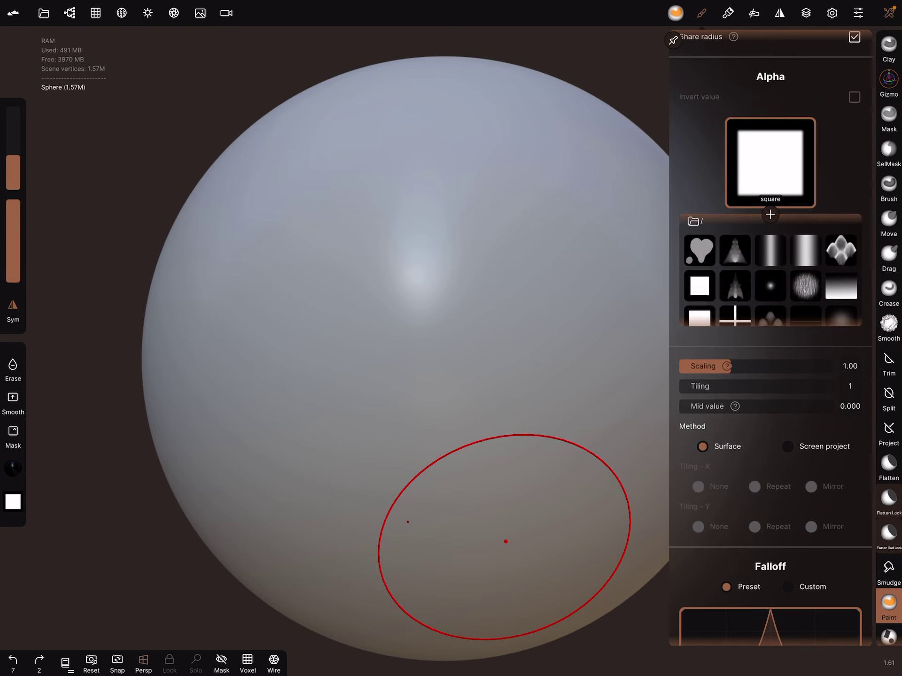
scroll(770, 271, down, 2)
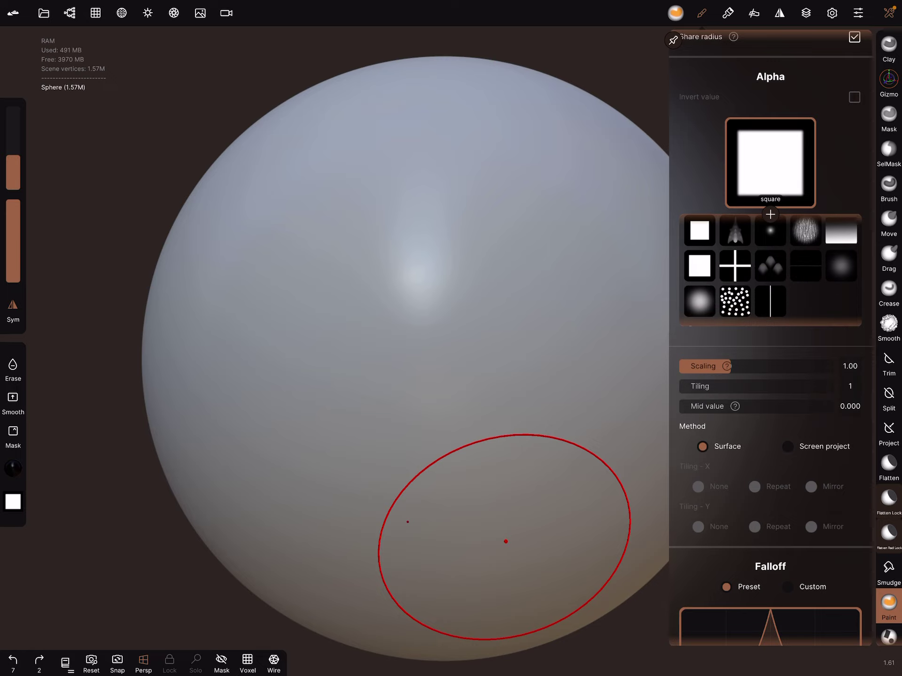
click(841, 264)
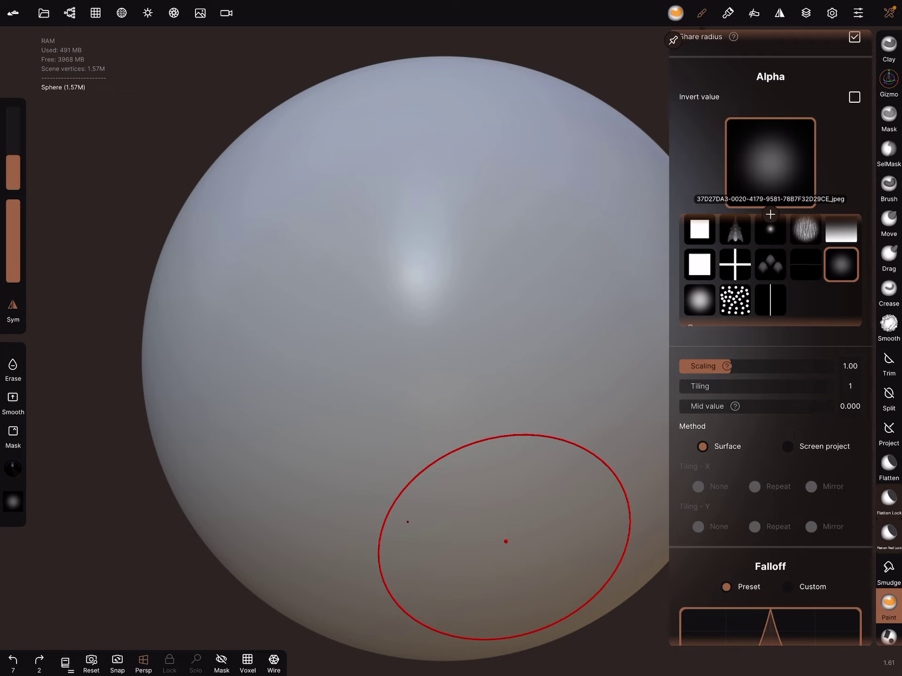
Step: Paint soft dark strokes diagonally across the sphere and over its upper-left
mouse_move(506, 540)
mouse_down()
mouse_move(460, 207)
mouse_move(338, 435)
mouse_move(396, 370)
mouse_move(423, 383)
mouse_move(402, 512)
mouse_move(479, 397)
mouse_move(602, 378)
mouse_move(540, 507)
mouse_move(510, 471)
mouse_move(519, 505)
mouse_up()
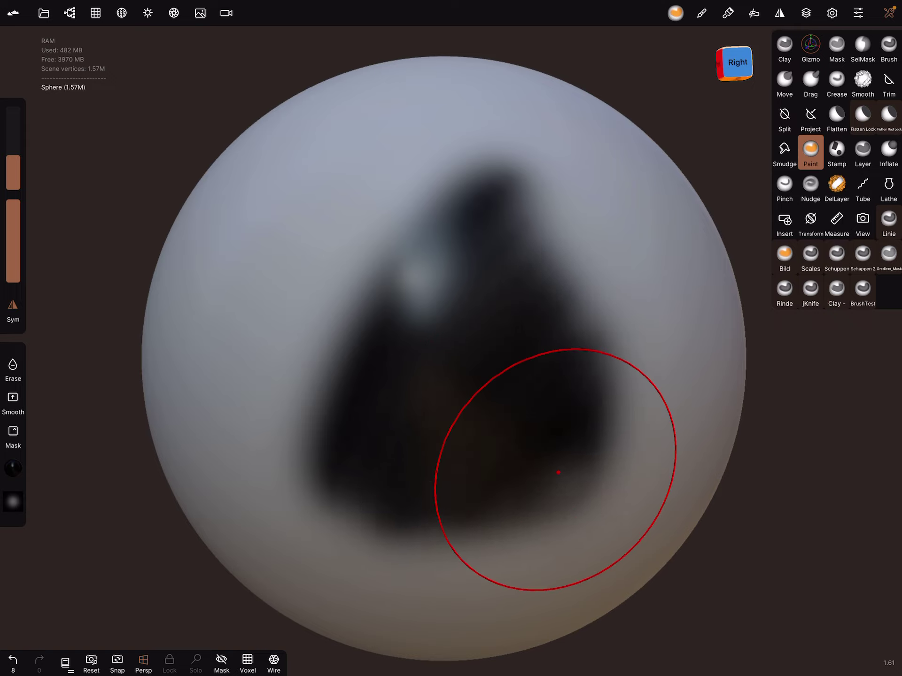
mouse_move(409, 188)
mouse_down()
mouse_move(352, 216)
mouse_move(298, 413)
mouse_up()
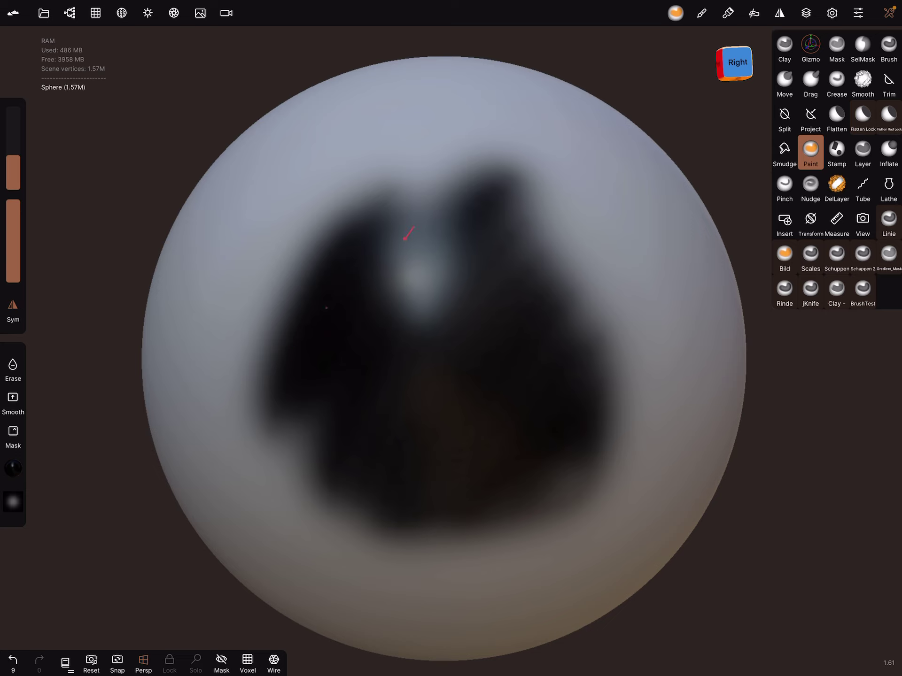
click(753, 13)
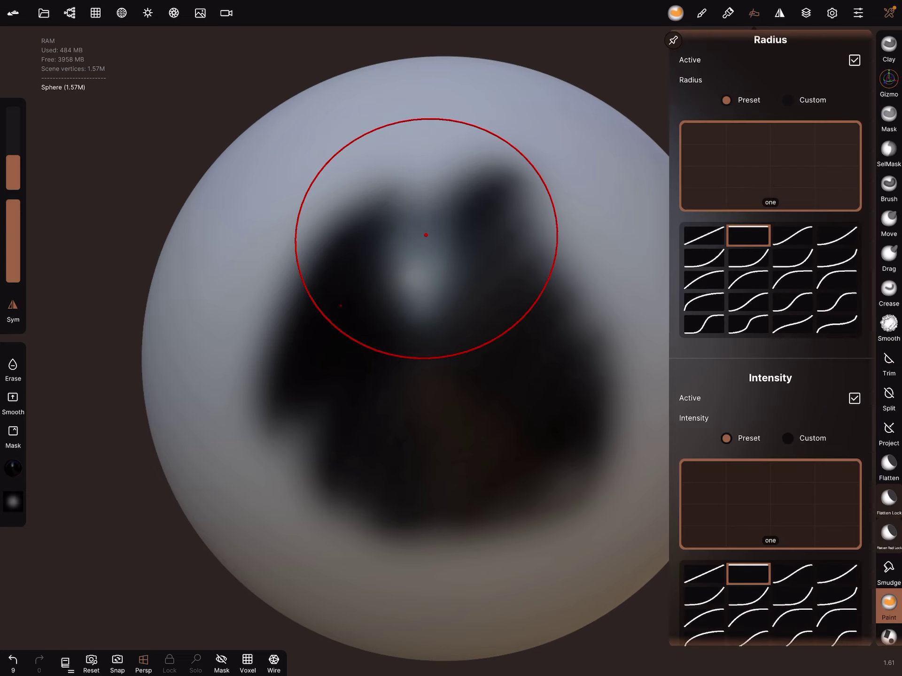
click(753, 12)
Step: From a tilted view, darken the patch's lower-left and spread it rightward
mouse_move(667, 464)
middle_down()
mouse_move(614, 457)
mouse_move(379, 284)
middle_up()
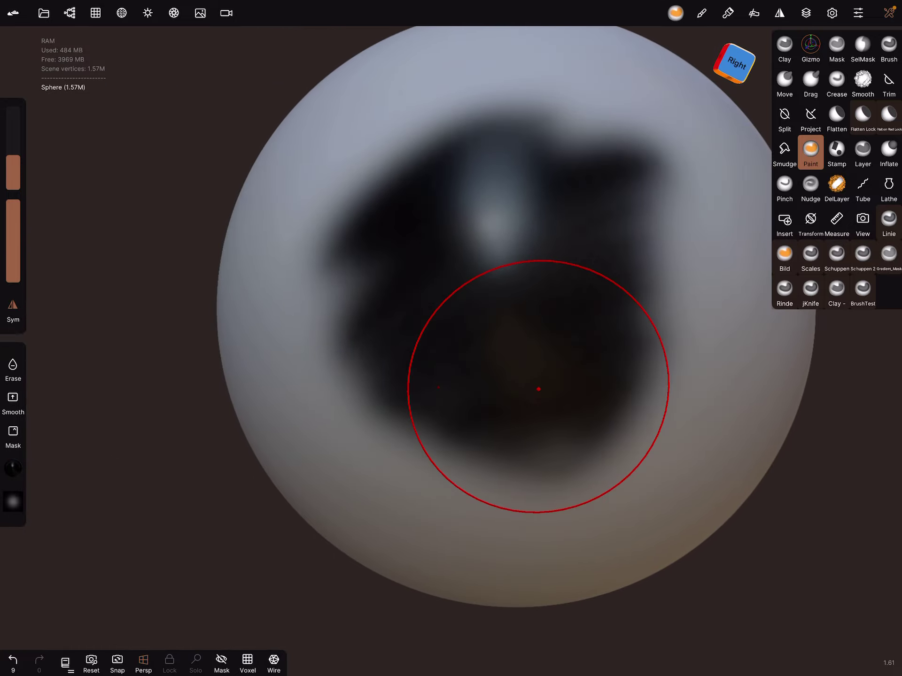
drag(324, 319, 227, 461)
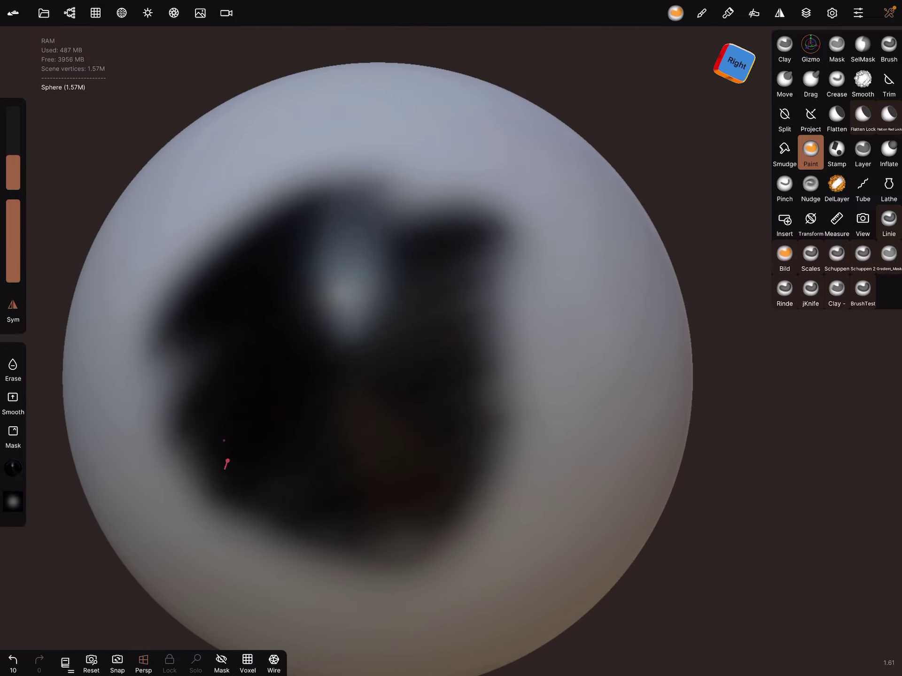
mouse_move(434, 378)
mouse_down()
mouse_move(544, 292)
mouse_move(458, 557)
mouse_move(495, 530)
mouse_move(503, 378)
mouse_up()
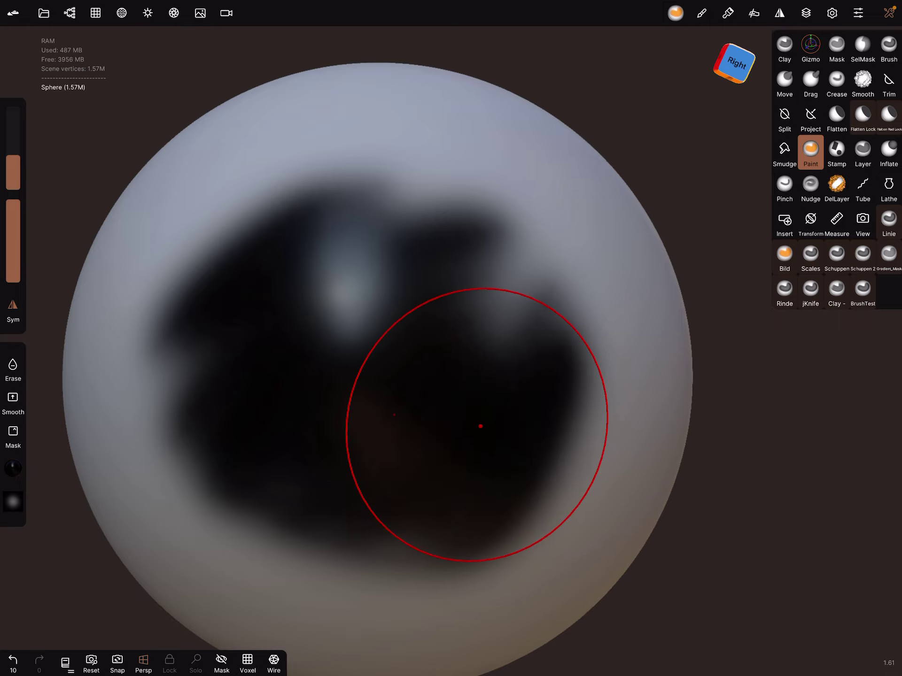
mouse_move(480, 426)
middle_down()
mouse_move(584, 338)
mouse_move(593, 393)
mouse_move(640, 401)
mouse_move(615, 363)
middle_up()
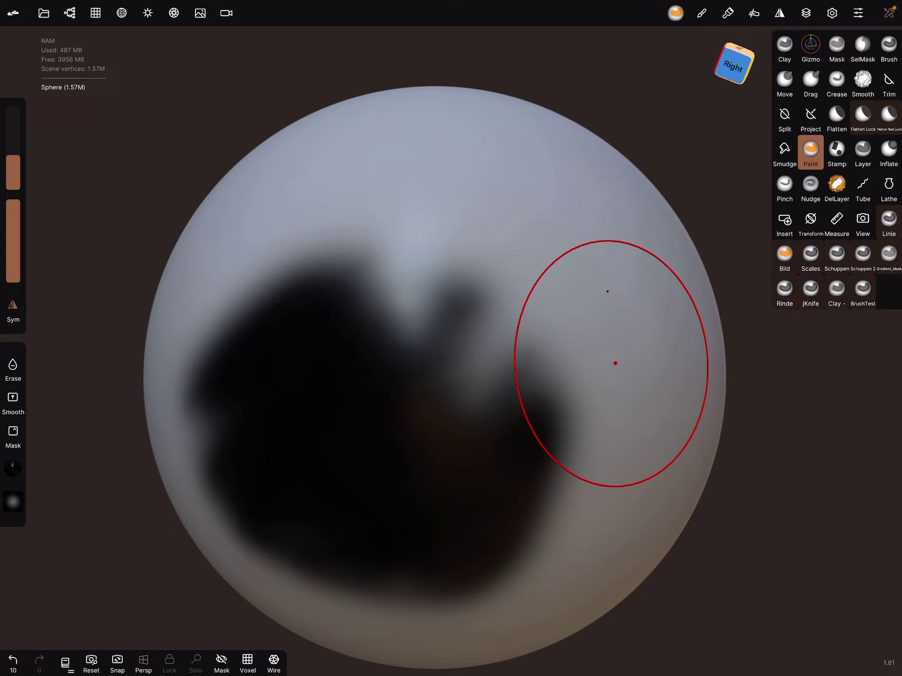